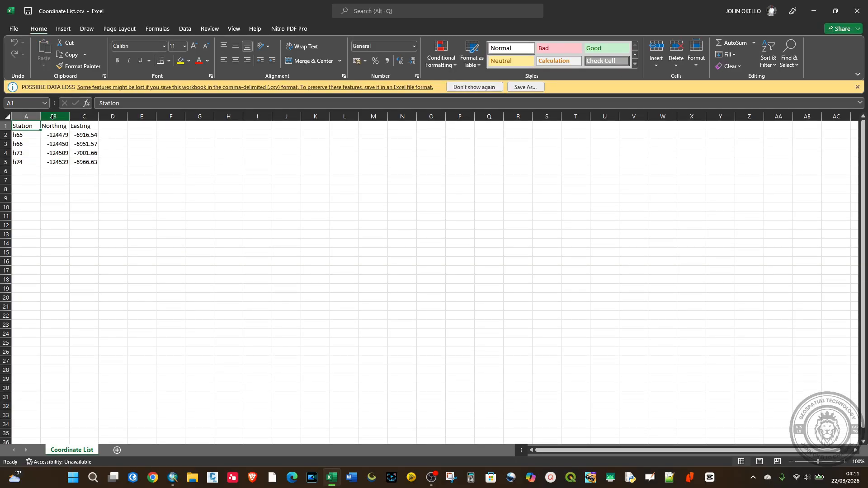
# Review the Station, Northing and Easting columns of Coordinate List.csv, and close the workbook
pyautogui.moveTo(25, 133); pyautogui.dragTo(89, 162)
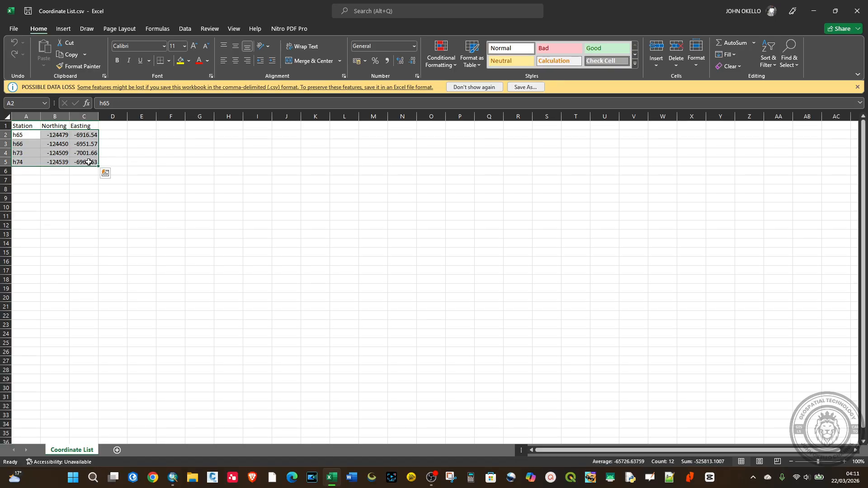
pyautogui.click(28, 117)
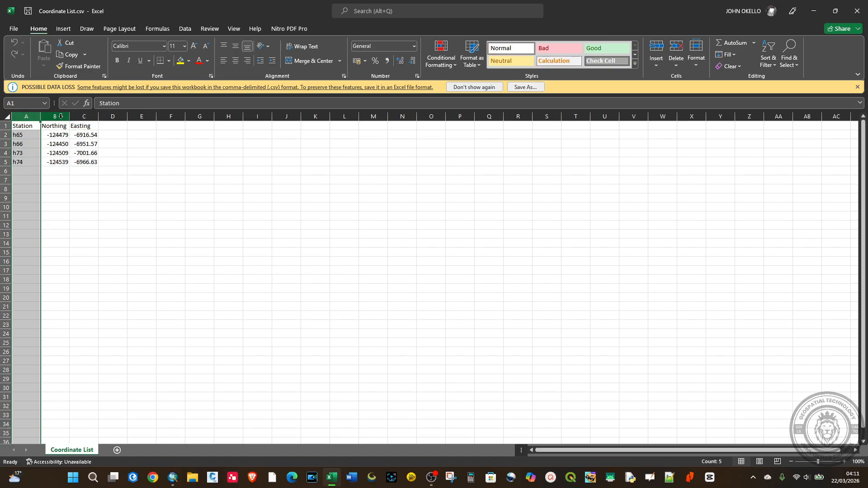
pyautogui.click(55, 117)
pyautogui.click(84, 116)
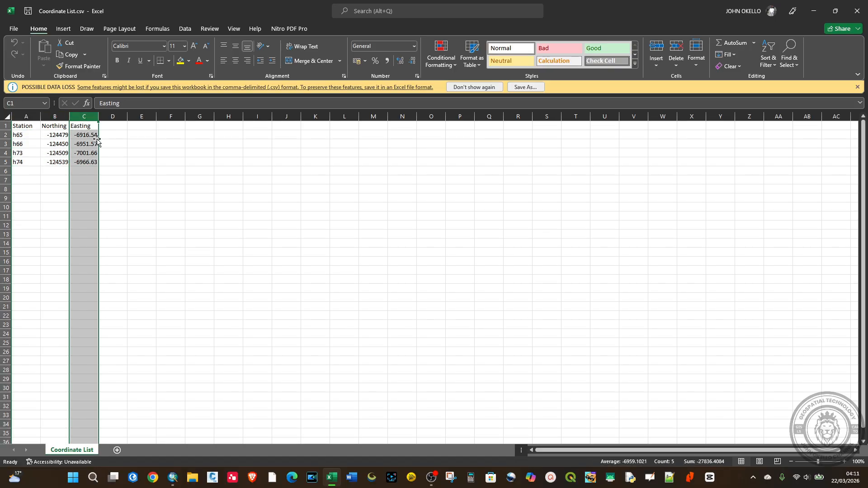
pyautogui.click(855, 8)
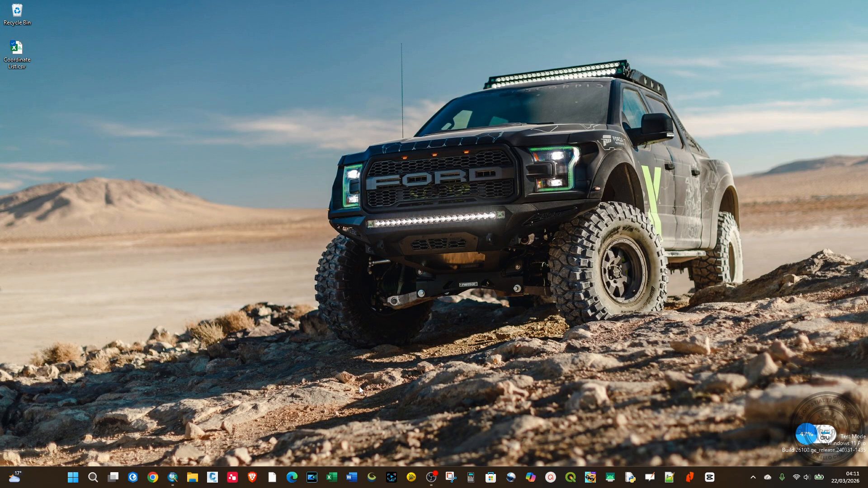
# Switch to ArcMap and add Coordinate List.csv from the Desktop folder to the map
pyautogui.click(172, 477)
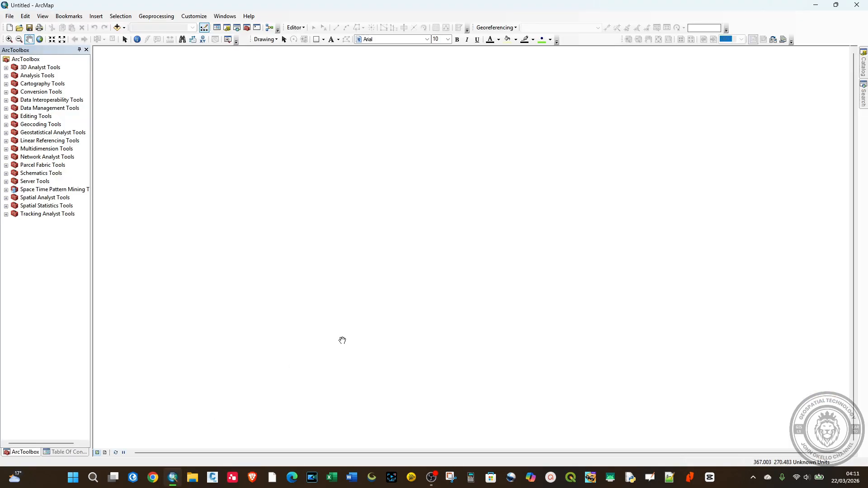
pyautogui.click(117, 28)
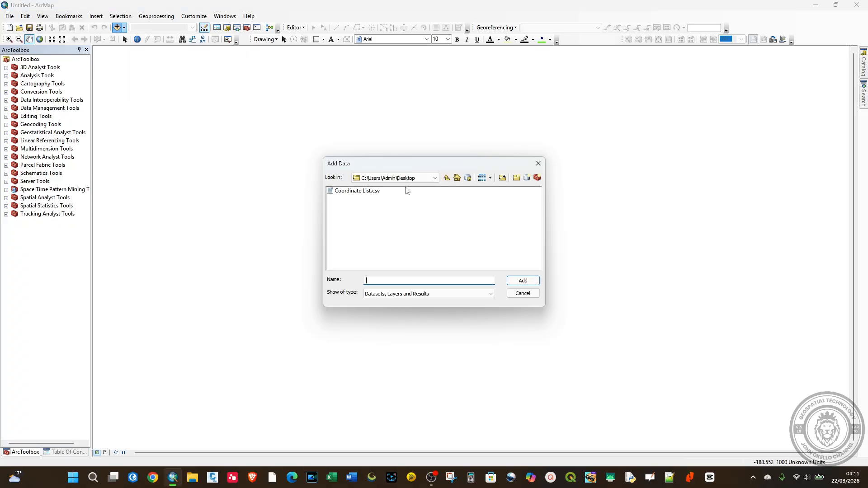
pyautogui.click(435, 178)
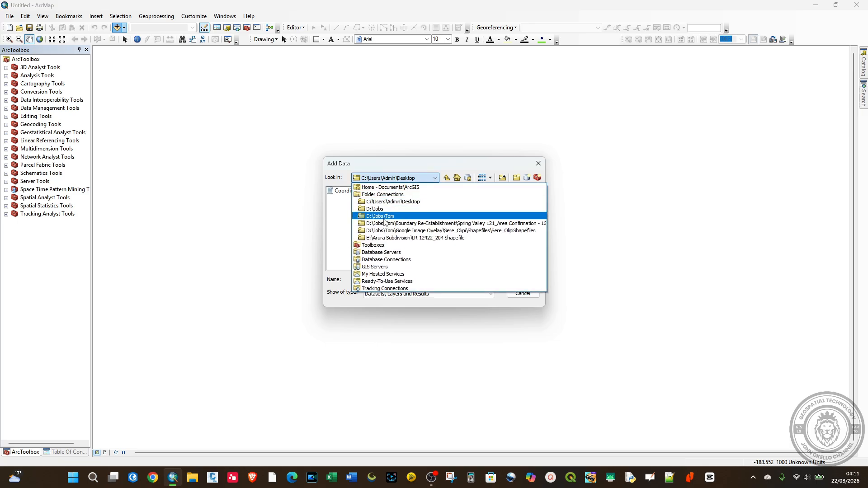
pyautogui.click(401, 202)
pyautogui.click(362, 195)
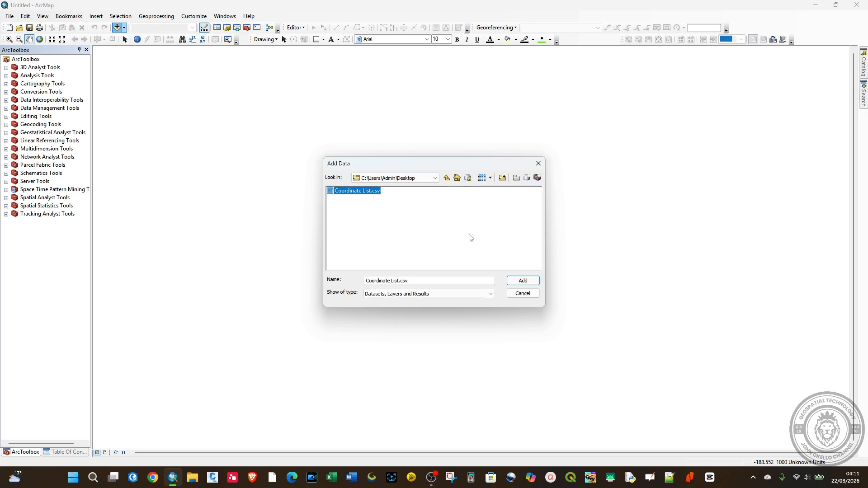
pyautogui.click(512, 281)
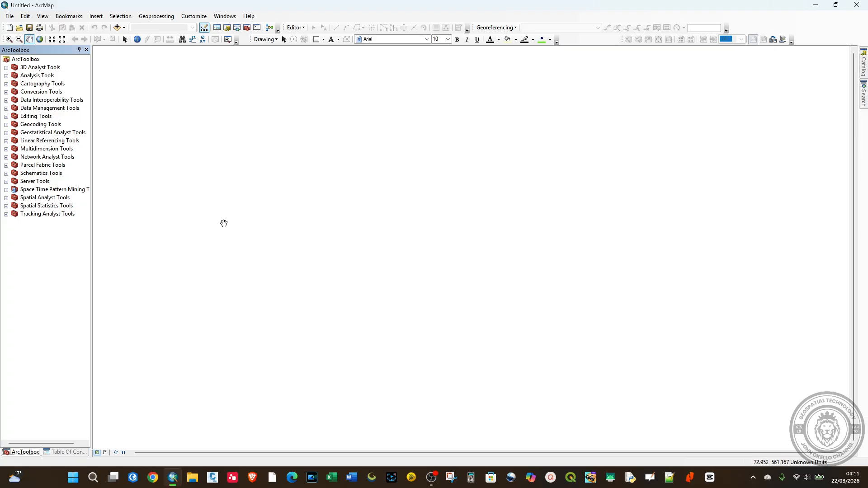
# Start Display XY Data for the Coordinate List.csv table and set the X field to Easting
pyautogui.click(74, 452)
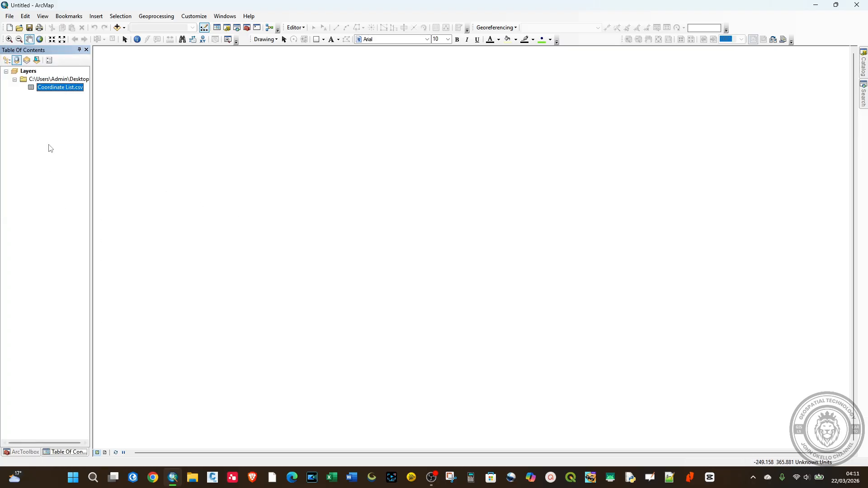
pyautogui.rightClick(47, 90)
pyautogui.click(31, 104)
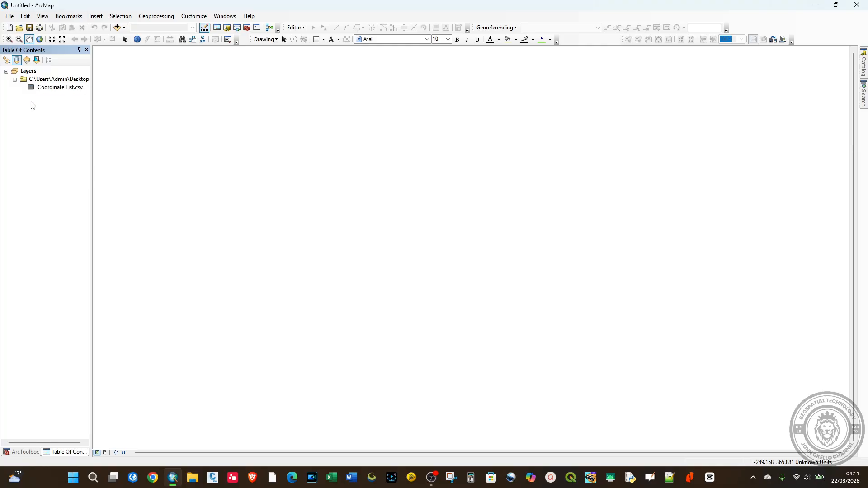
pyautogui.click(54, 90)
pyautogui.rightClick(55, 90)
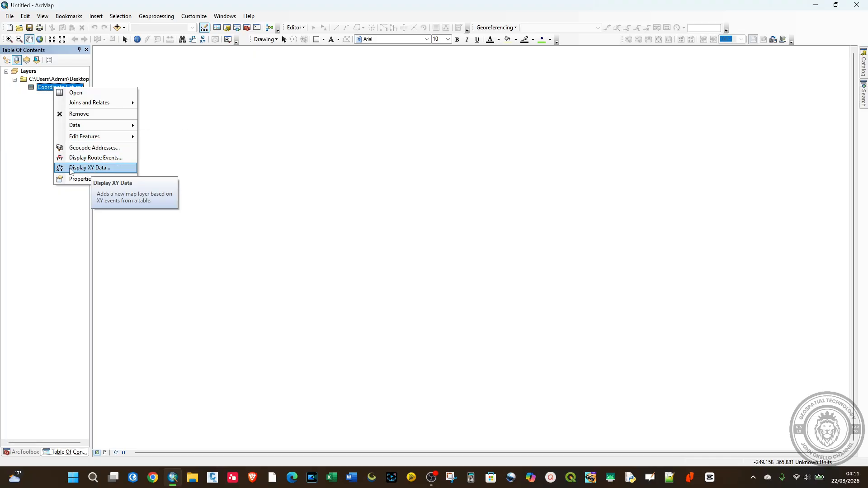
pyautogui.click(89, 168)
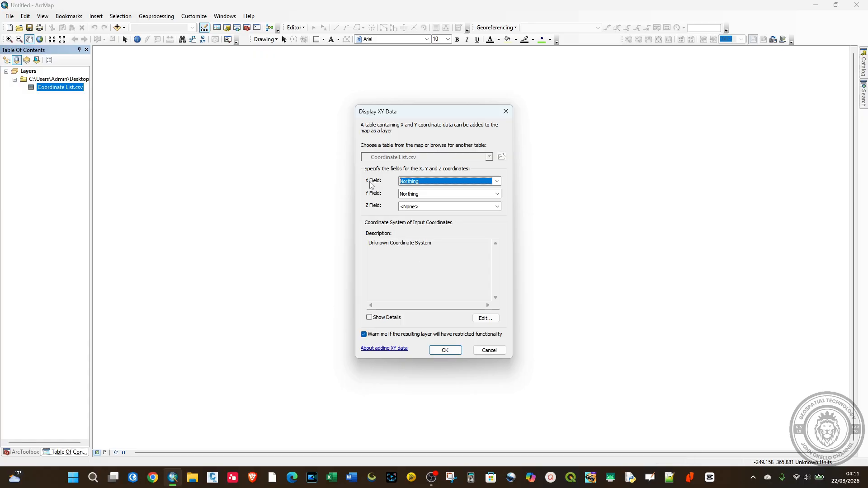
pyautogui.click(411, 182)
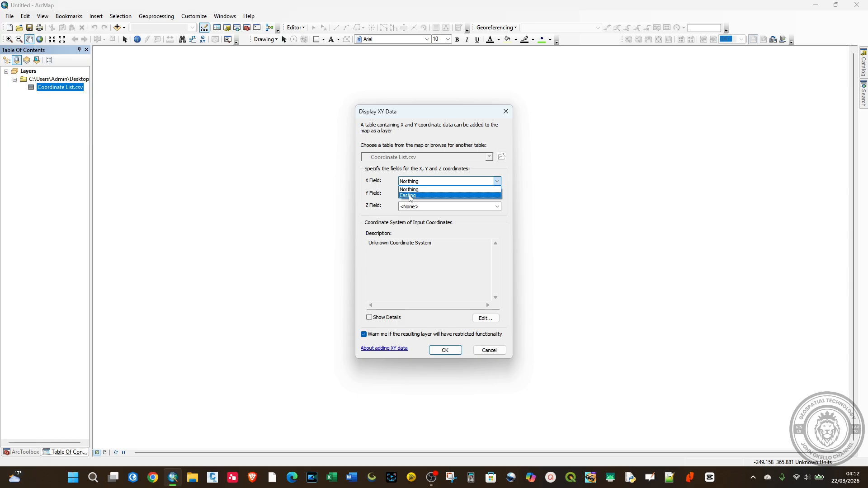
pyautogui.click(410, 197)
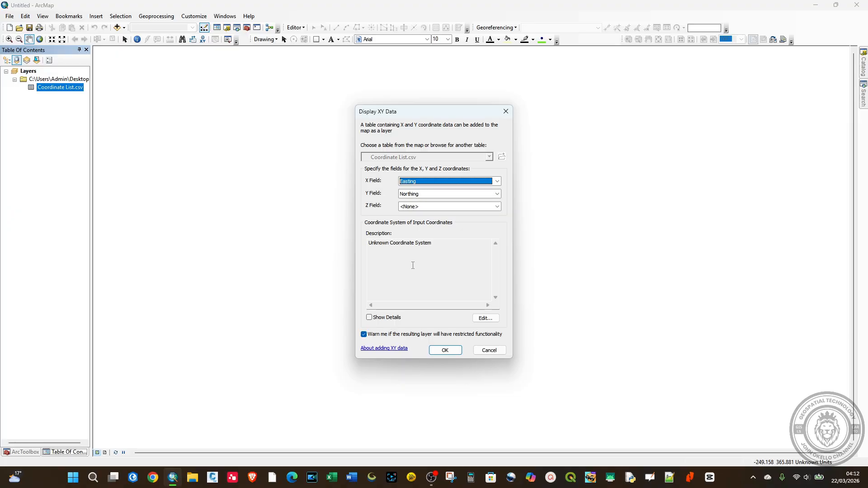
# Assign the Cassini (world) coordinate system to the input coordinates and plot the points, accepting the Object-ID notice
pyautogui.click(485, 318)
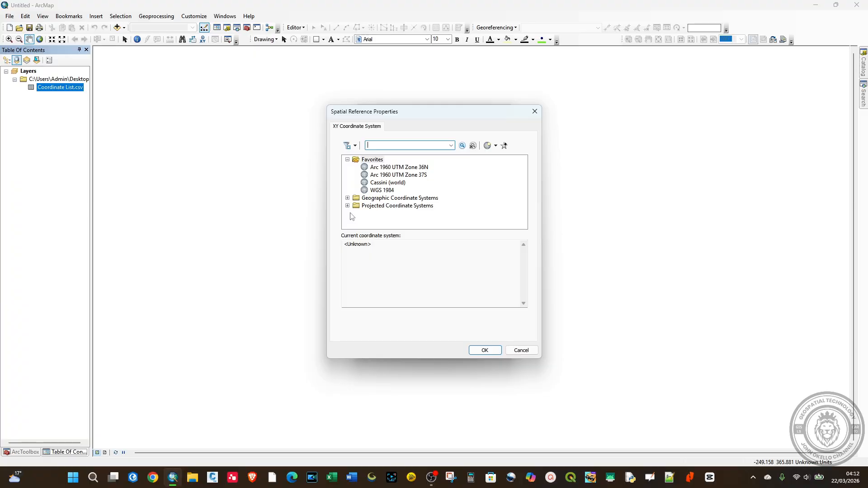
pyautogui.click(383, 191)
pyautogui.click(372, 184)
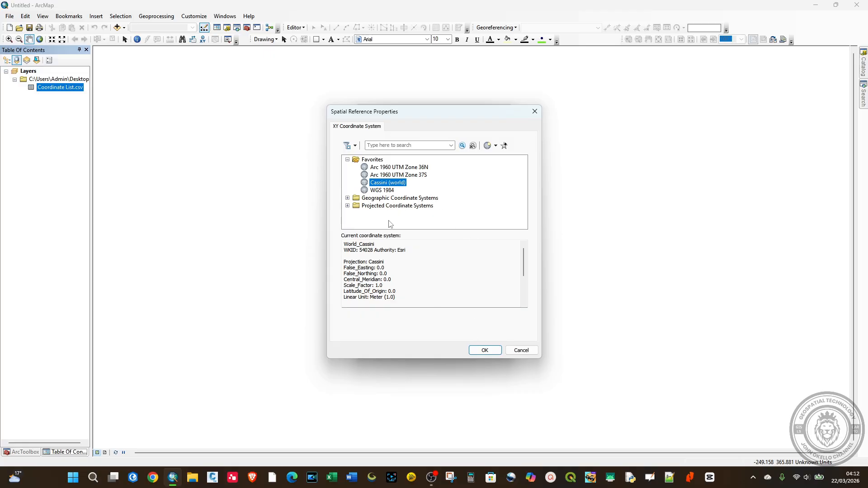
pyautogui.click(480, 352)
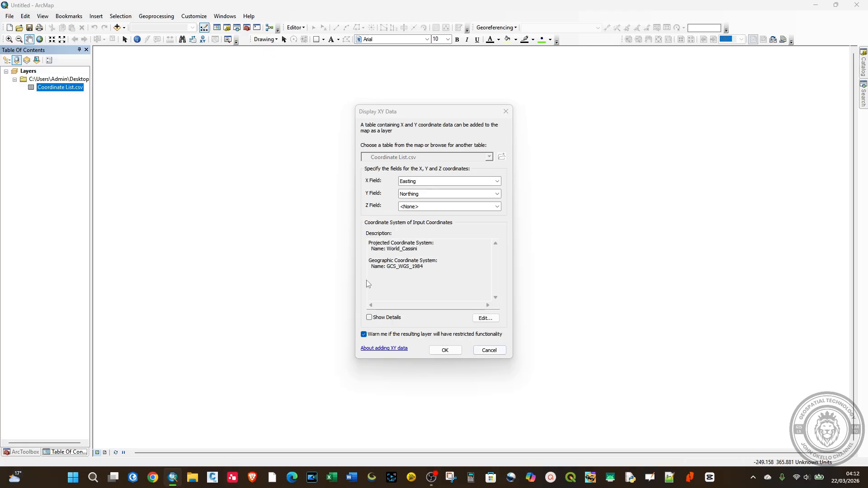
pyautogui.click(452, 353)
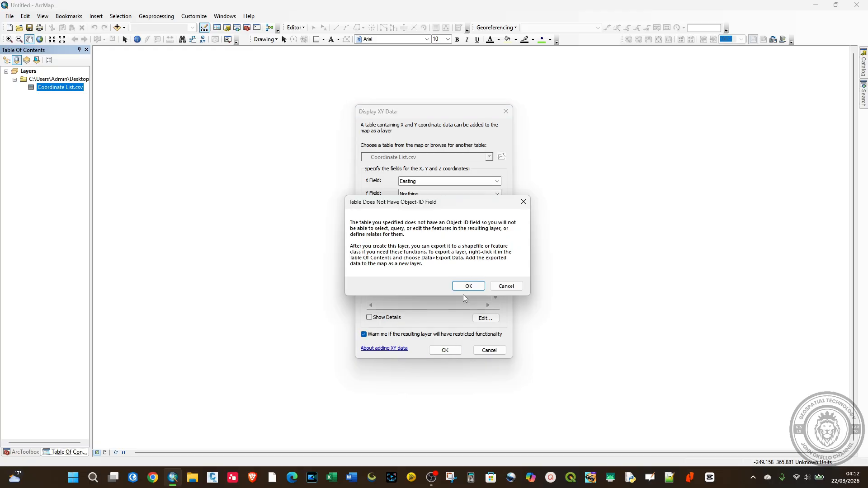
pyautogui.click(465, 287)
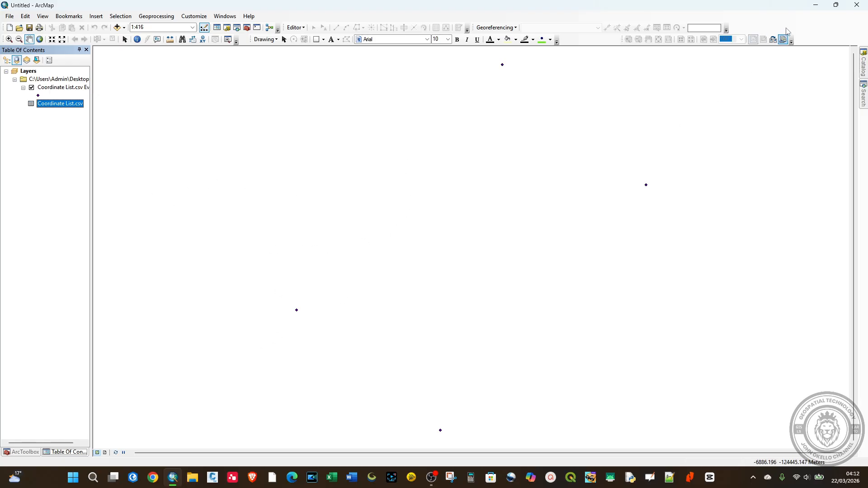
# Create a desktop folder named Shapefile and place it directly below the Coordinate List.csv file
pyautogui.click(816, 5)
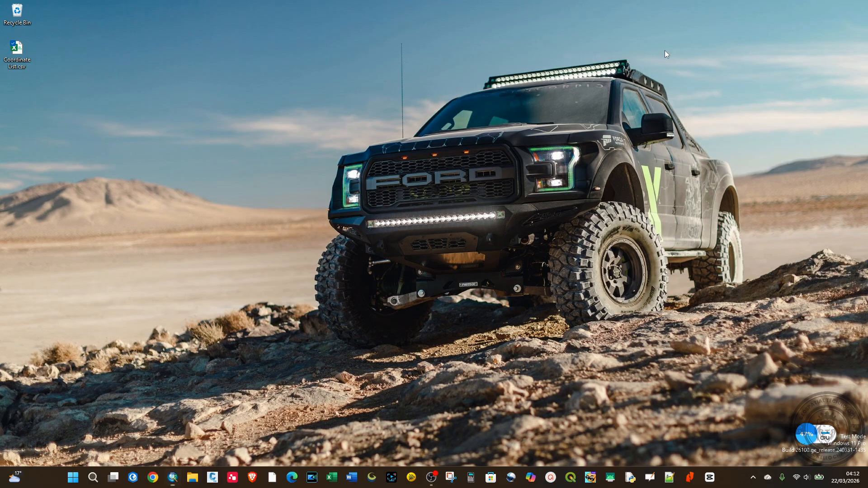
pyautogui.rightClick(57, 101)
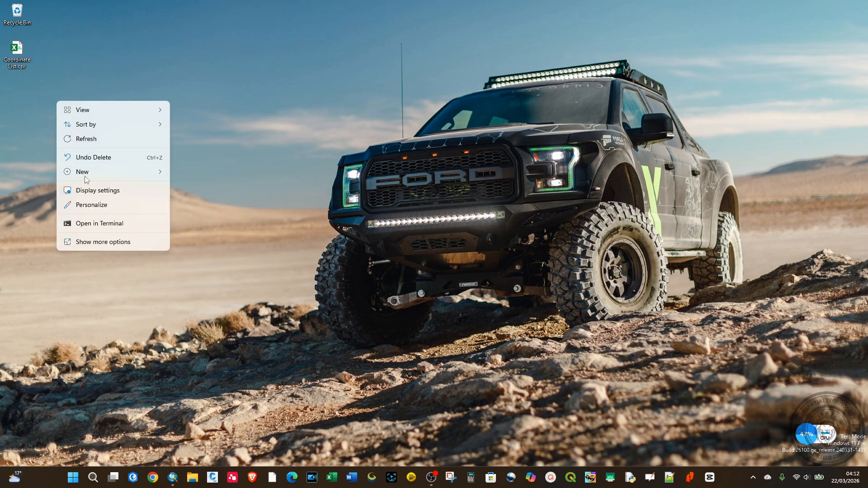
pyautogui.moveTo(121, 173)
pyautogui.click(188, 172)
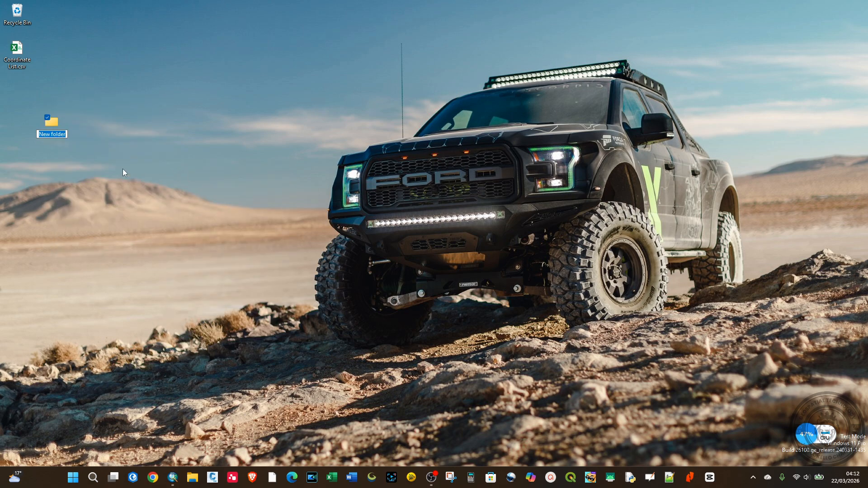
pyautogui.write('Shapefile')
pyautogui.press('Return')
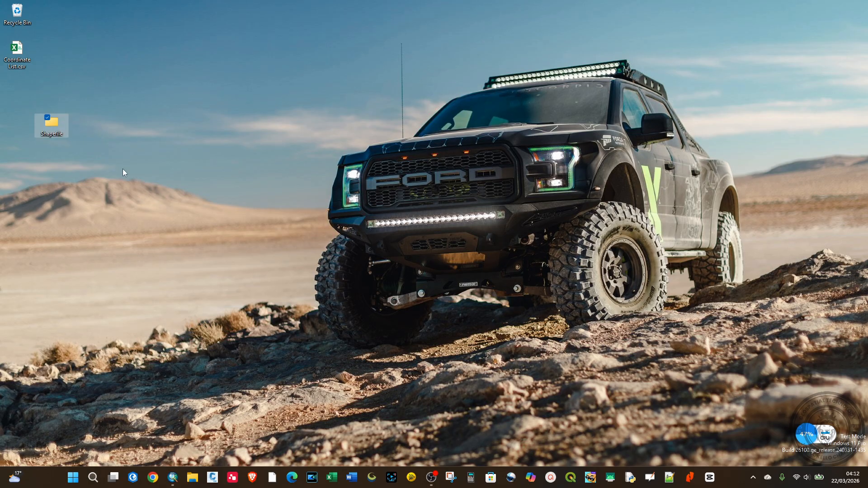
pyautogui.moveTo(50, 123); pyautogui.dragTo(18, 92)
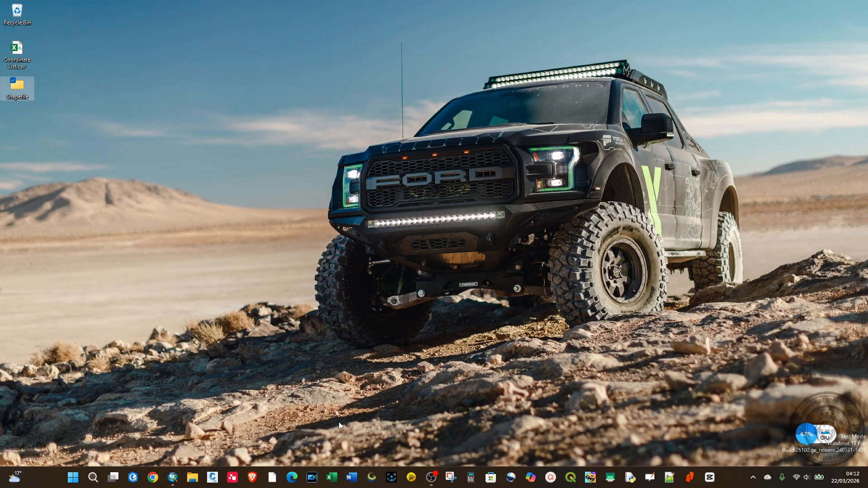
# Return to ArcMap and open the data export settings for the Coordinate List.csv Events layer
pyautogui.click(173, 477)
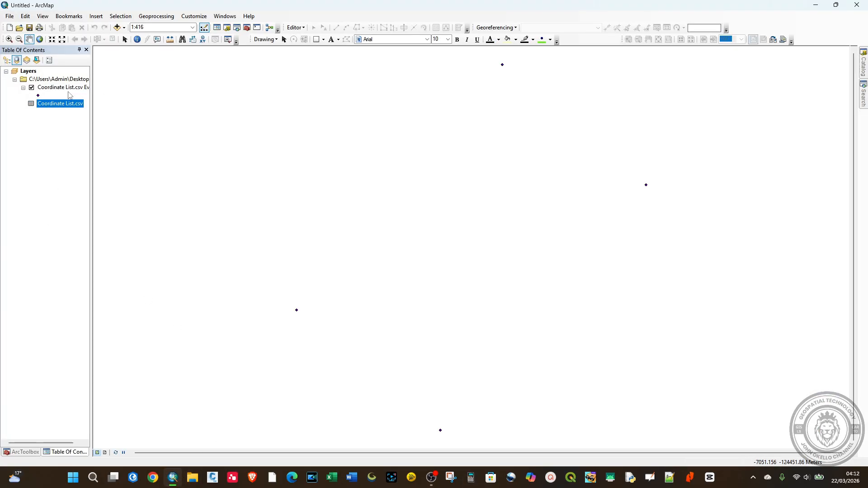
pyautogui.click(54, 89)
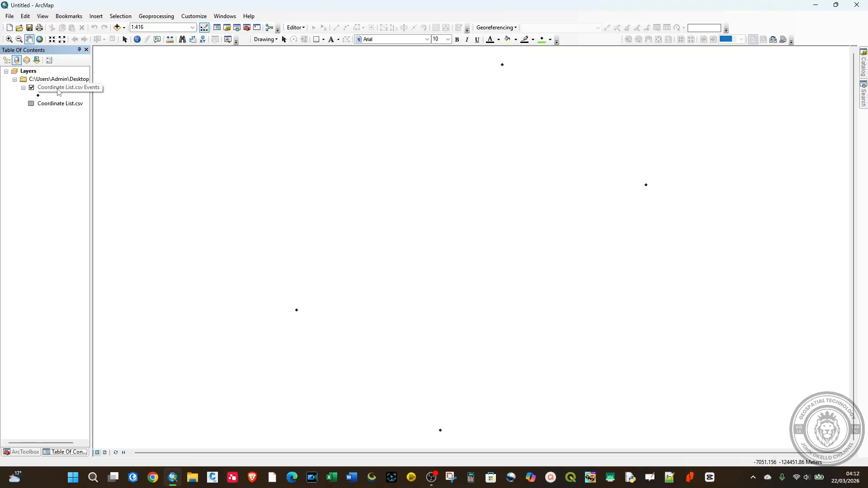
pyautogui.rightClick(58, 91)
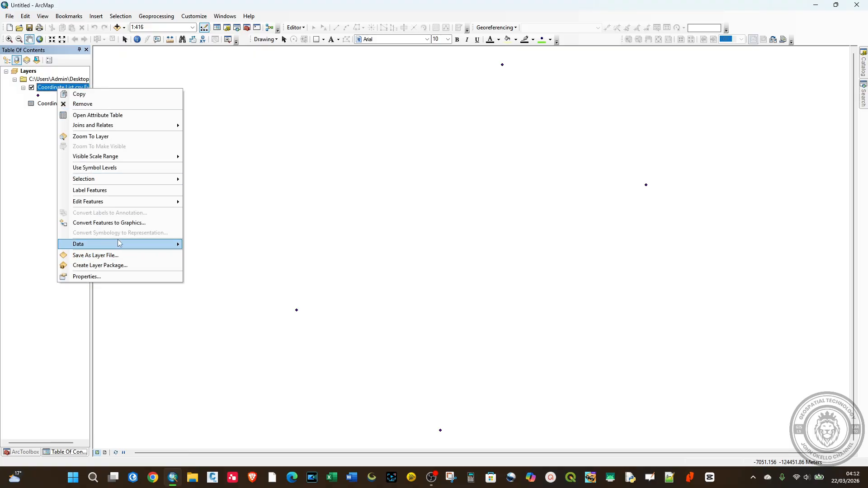
pyautogui.moveTo(140, 245)
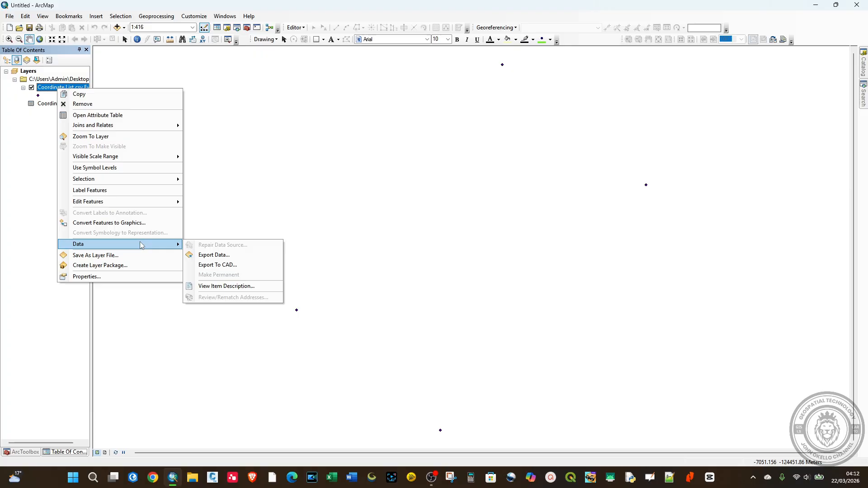
pyautogui.click(208, 254)
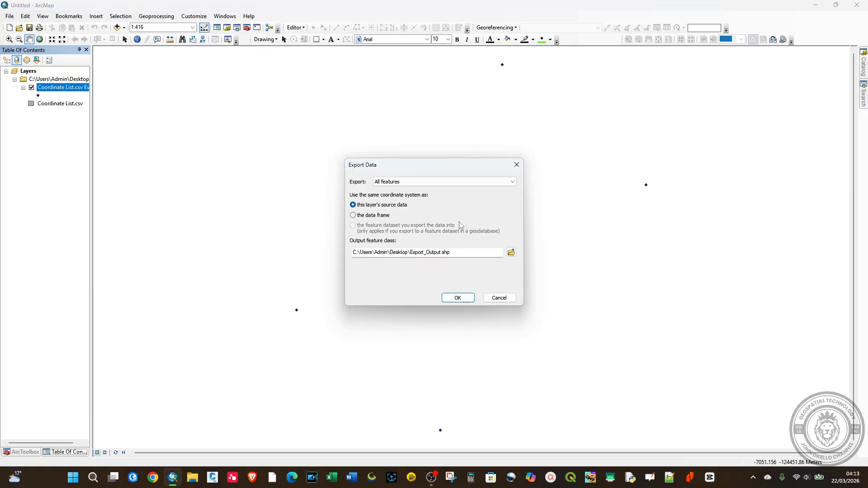
# Export the layer as Points.shp into the Desktop Shapefile folder and add the exported data to the map
pyautogui.click(511, 251)
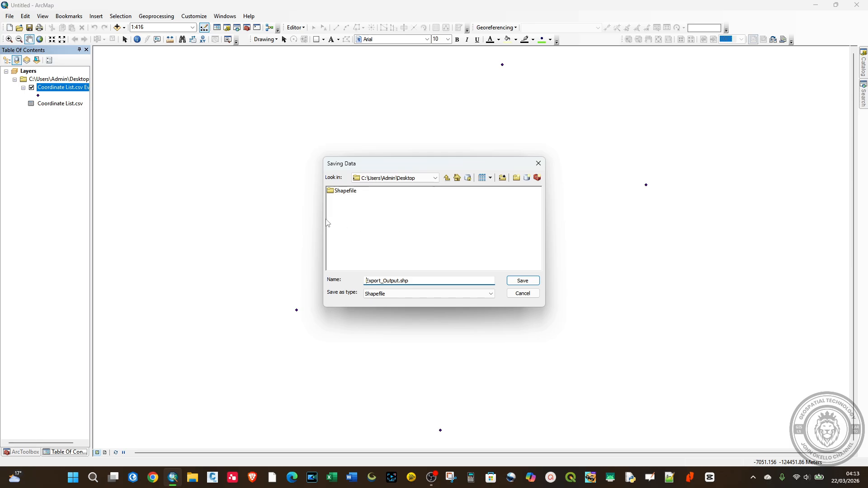
pyautogui.doubleClick(346, 191)
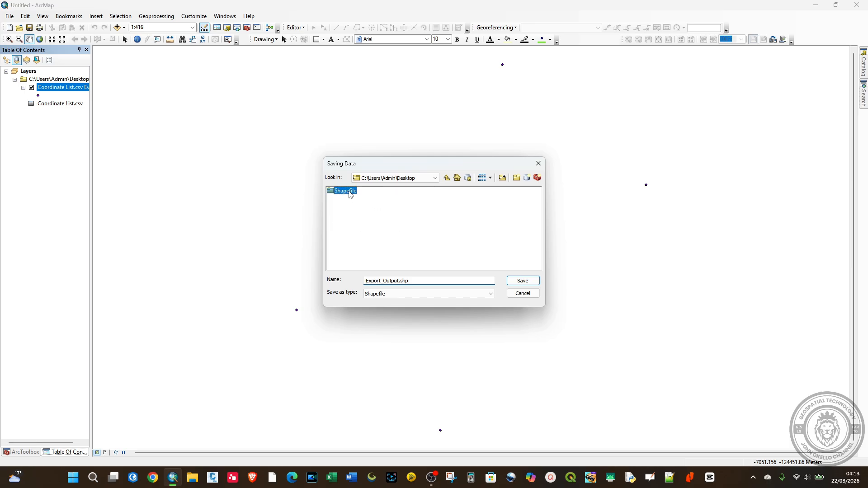
pyautogui.click(400, 281)
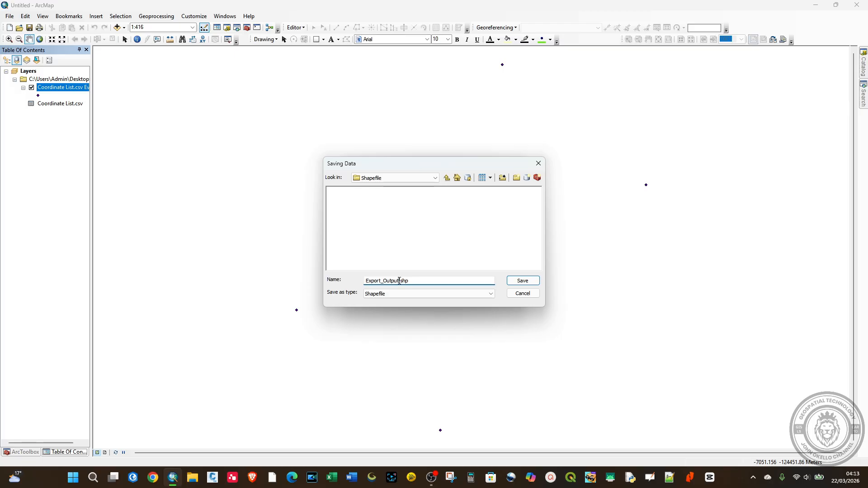
pyautogui.moveTo(400, 281); pyautogui.dragTo(334, 281)
pyautogui.write('Oint')
pyautogui.click(521, 280)
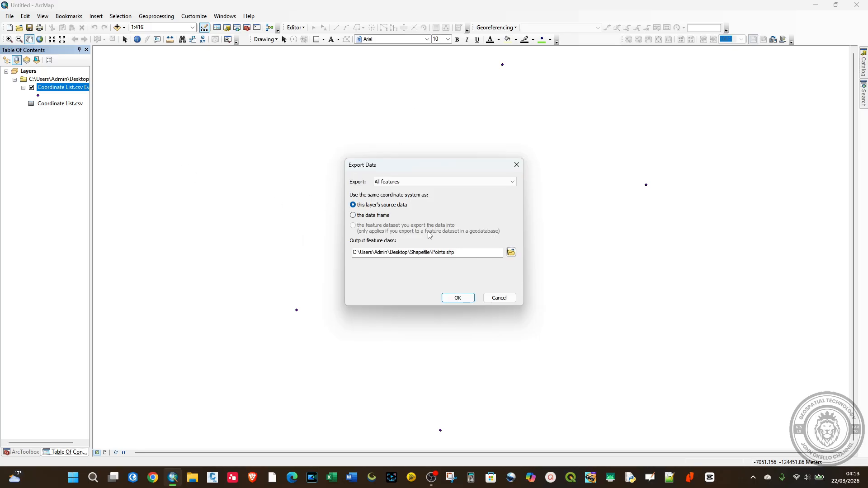
pyautogui.click(455, 298)
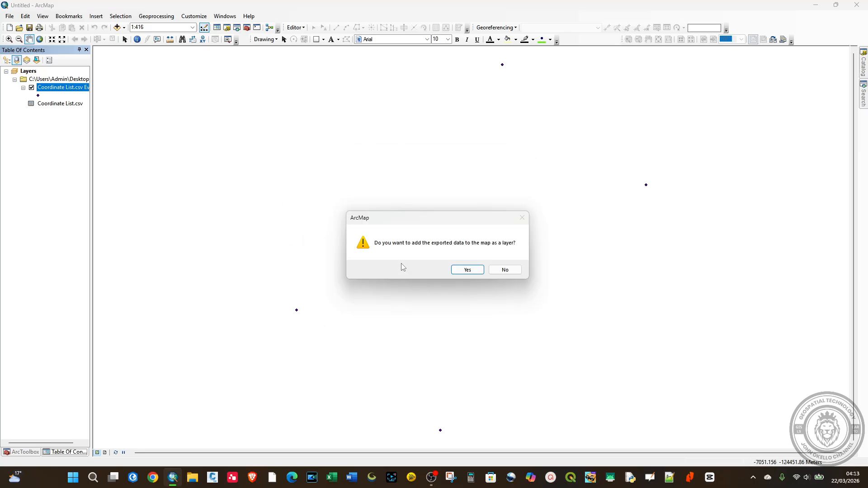
pyautogui.click(467, 271)
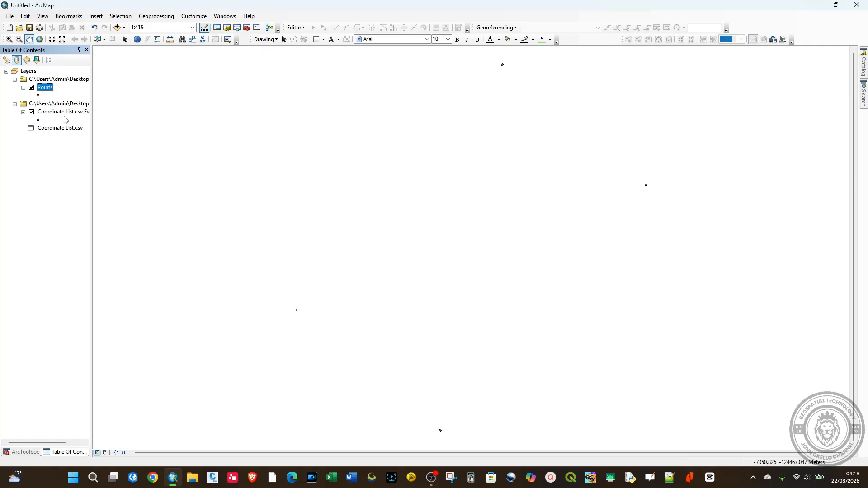
# Remove the source folder group holding the Coordinate List.csv Events layer and its table from the map
pyautogui.click(57, 105)
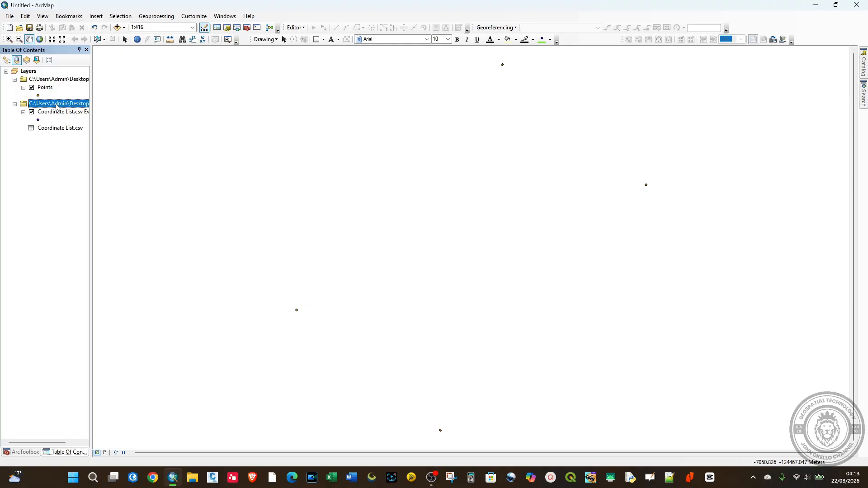
pyautogui.rightClick(57, 106)
pyautogui.click(82, 110)
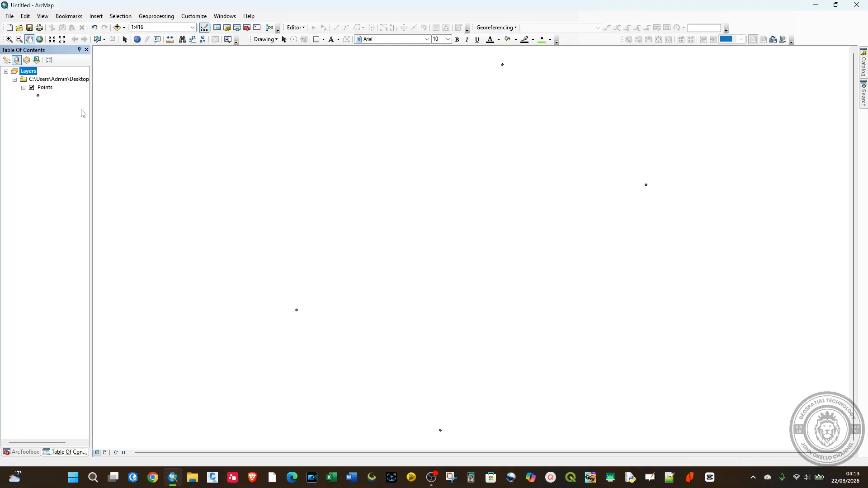
# Save the map document to the Desktop as Features Conversion.mxd
pyautogui.click(30, 28)
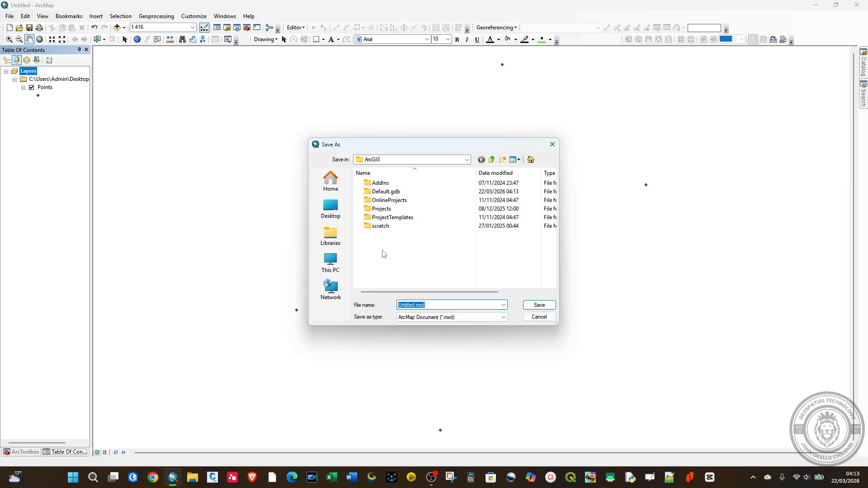
pyautogui.click(330, 208)
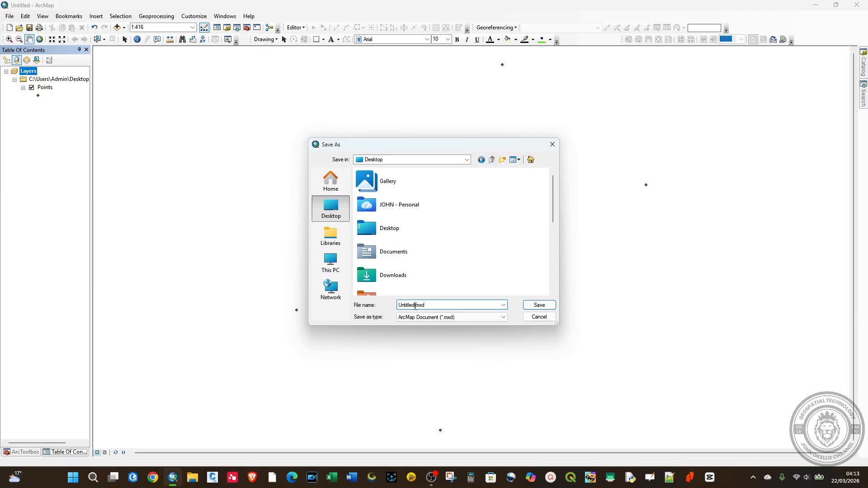
pyautogui.doubleClick(412, 306)
pyautogui.write('Con')
pyautogui.write('C')
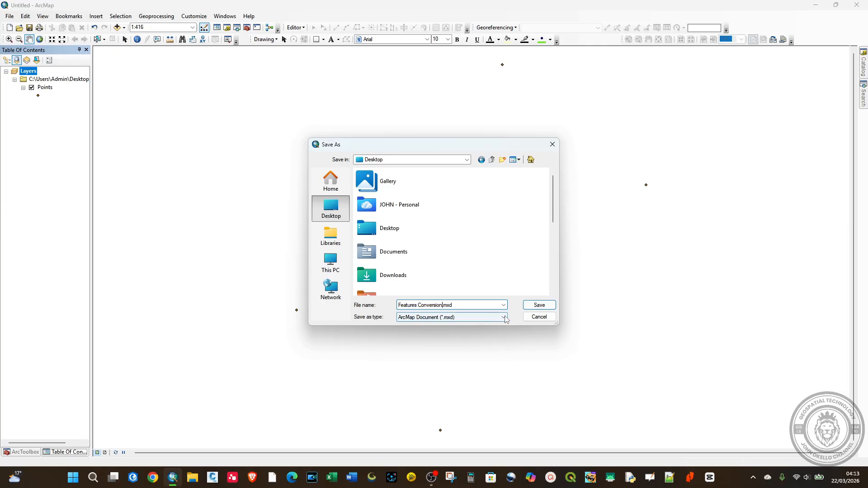
pyautogui.click(539, 305)
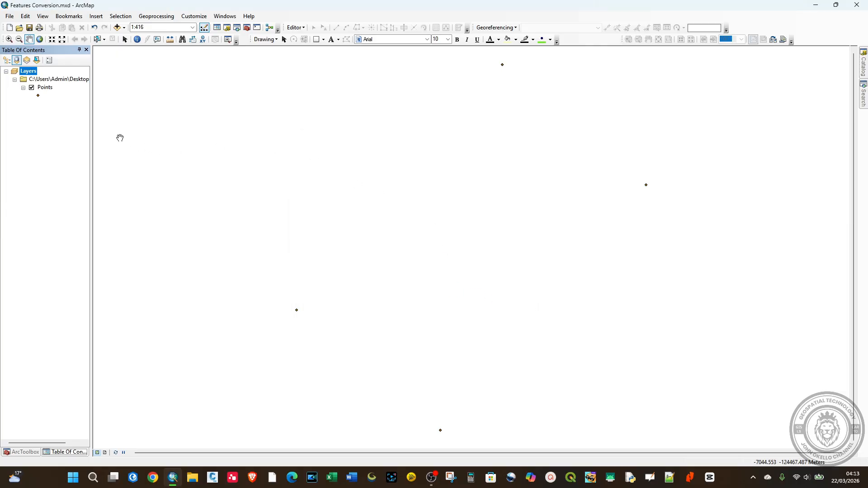
# Change the Points layer's symbol to a smaller Circle 3 marker in purple
pyautogui.click(38, 96)
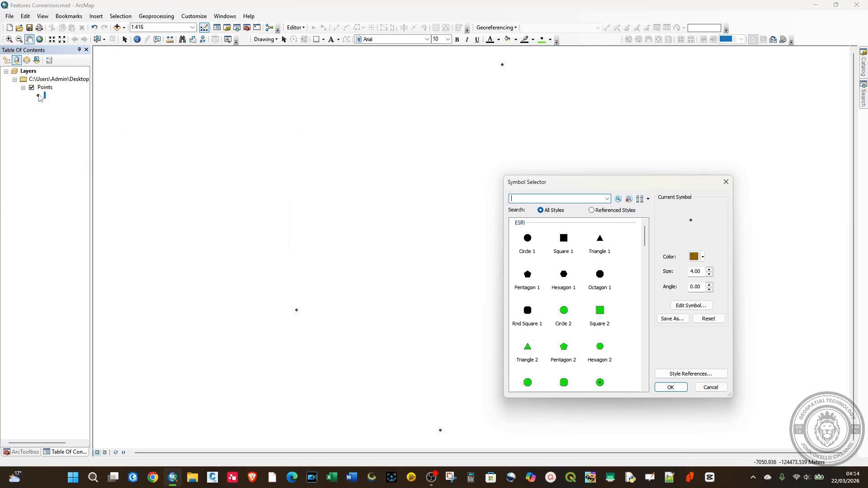
pyautogui.click(600, 386)
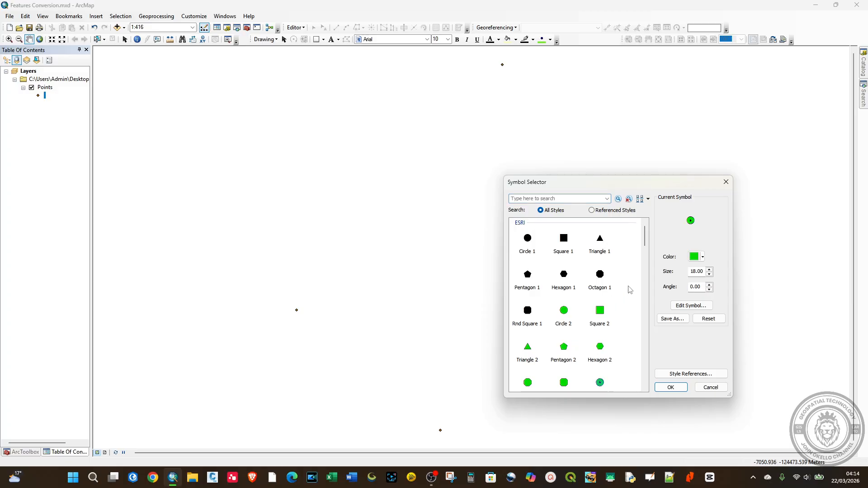
pyautogui.click(696, 270)
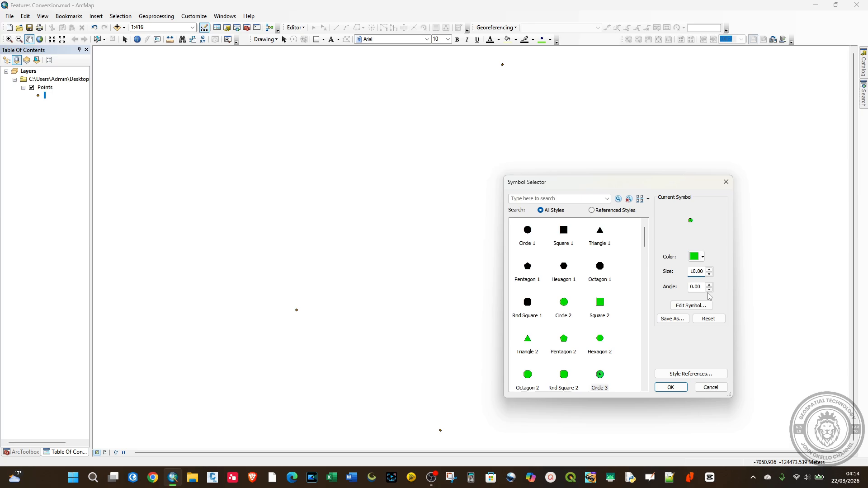
pyautogui.click(696, 257)
pyautogui.click(773, 297)
pyautogui.click(670, 387)
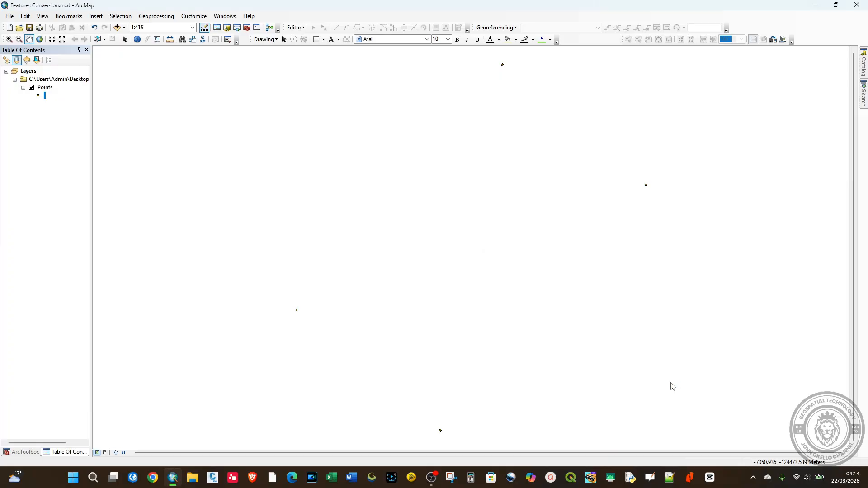
# Label the Points layer's features by the Station field, using purple Arial text, and apply the label settings
pyautogui.rightClick(45, 88)
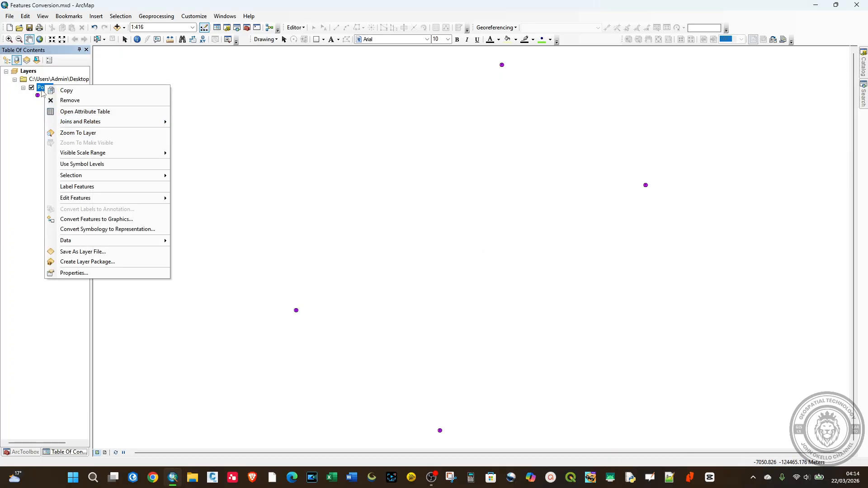
pyautogui.click(73, 273)
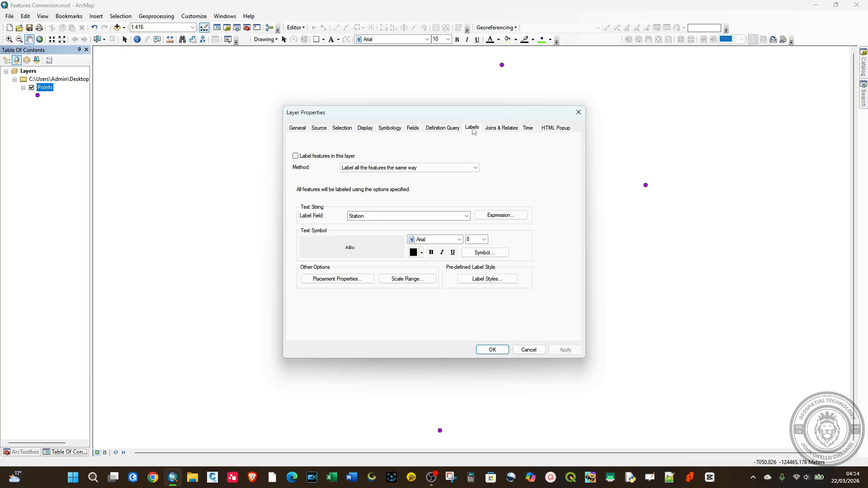
pyautogui.click(296, 156)
pyautogui.click(414, 253)
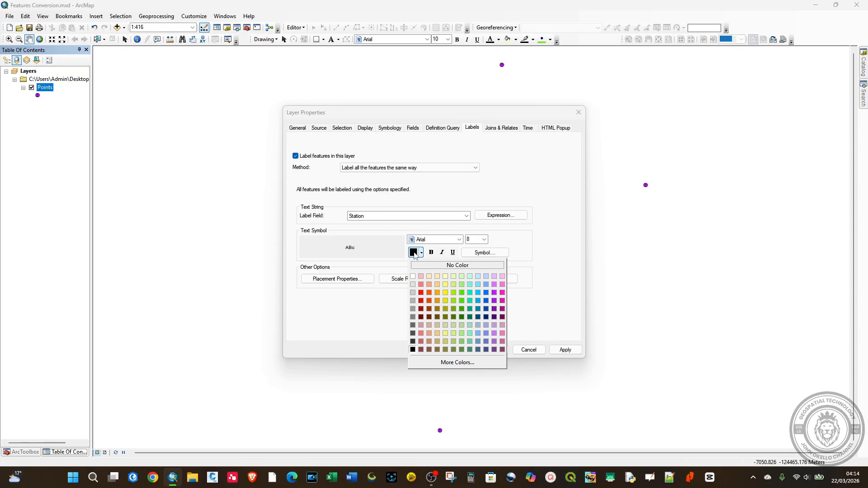
pyautogui.click(495, 293)
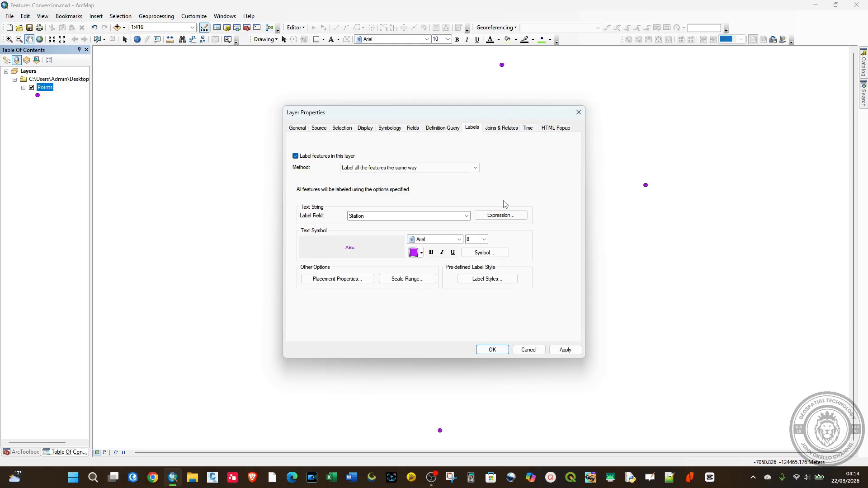
pyautogui.click(484, 239)
pyautogui.click(476, 251)
pyautogui.click(564, 351)
pyautogui.click(494, 351)
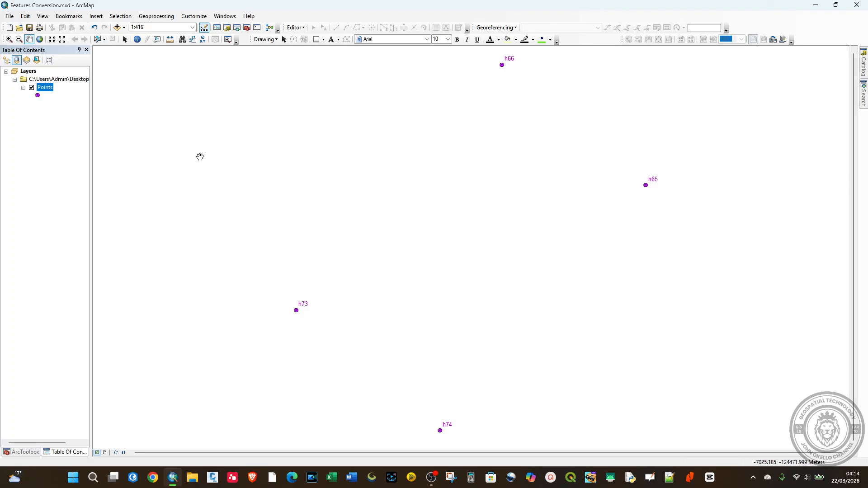
# Open ArcToolbox, look through the Features toolset of Data Management Tools, and view the tool search as an alternative
pyautogui.click(247, 29)
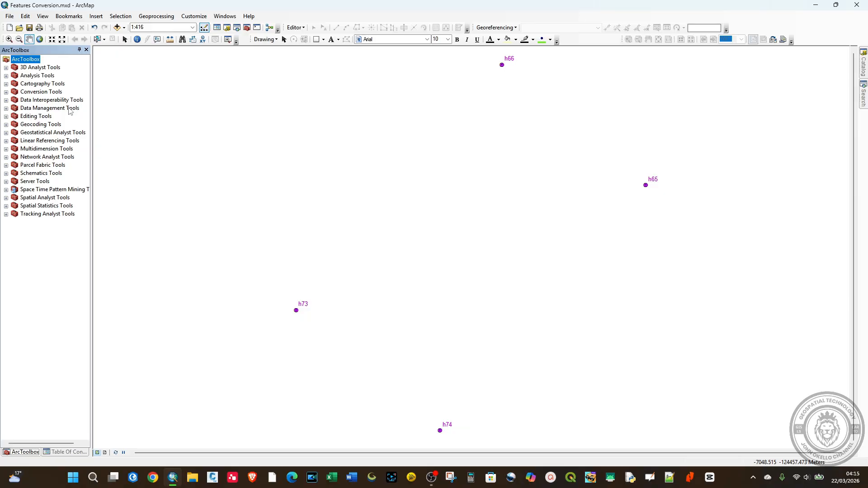
pyautogui.click(5, 108)
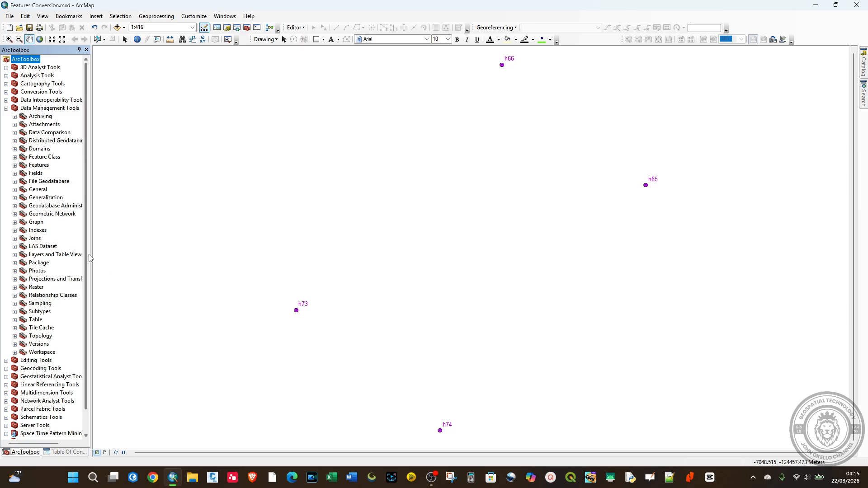
pyautogui.moveTo(89, 252); pyautogui.dragTo(116, 248)
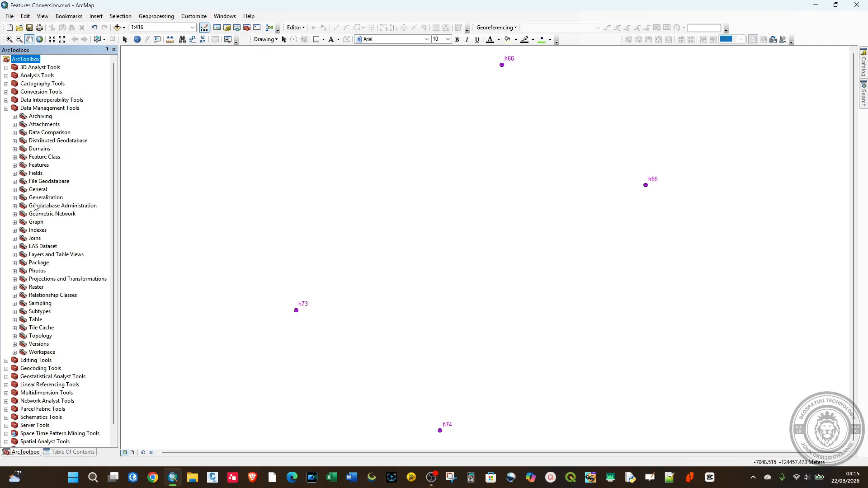
pyautogui.click(14, 166)
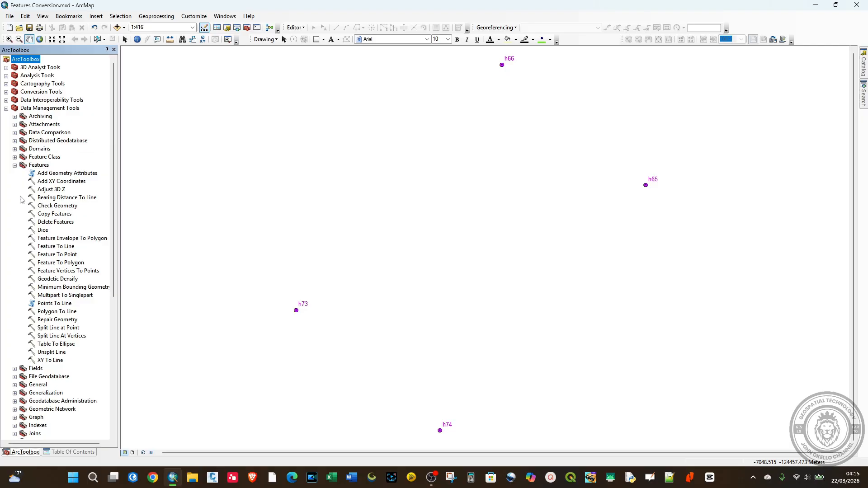
pyautogui.click(15, 166)
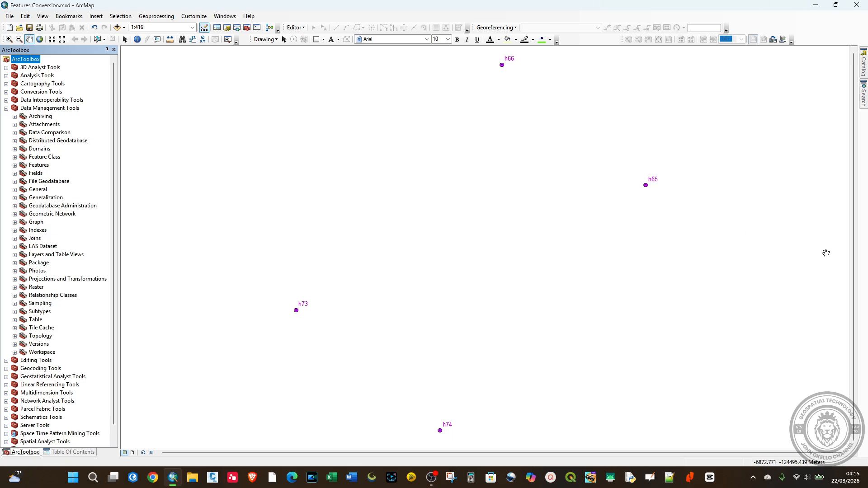
pyautogui.moveTo(864, 105)
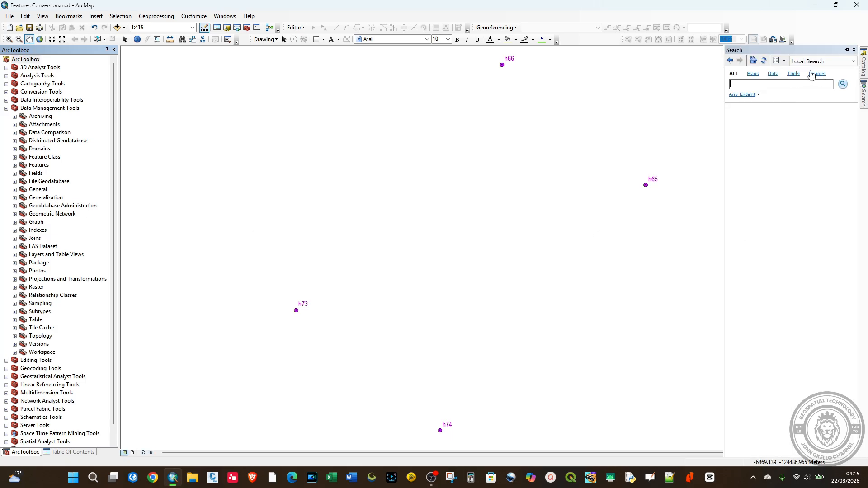
pyautogui.click(774, 84)
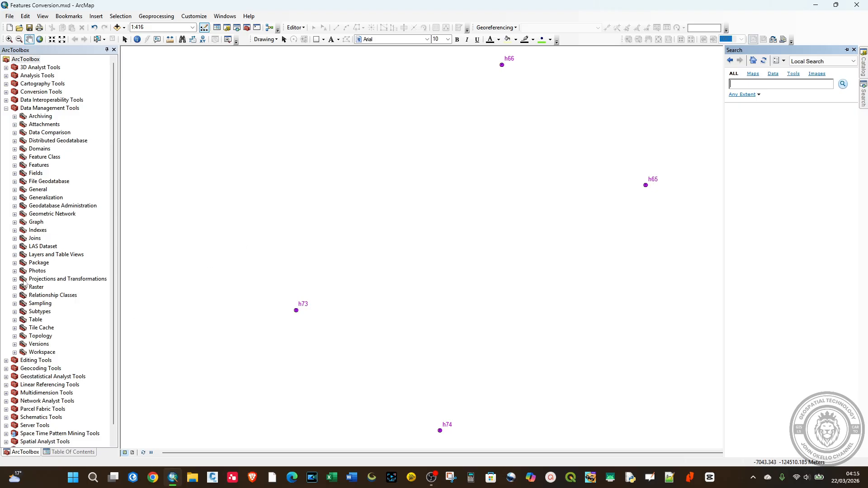
pyautogui.click(14, 165)
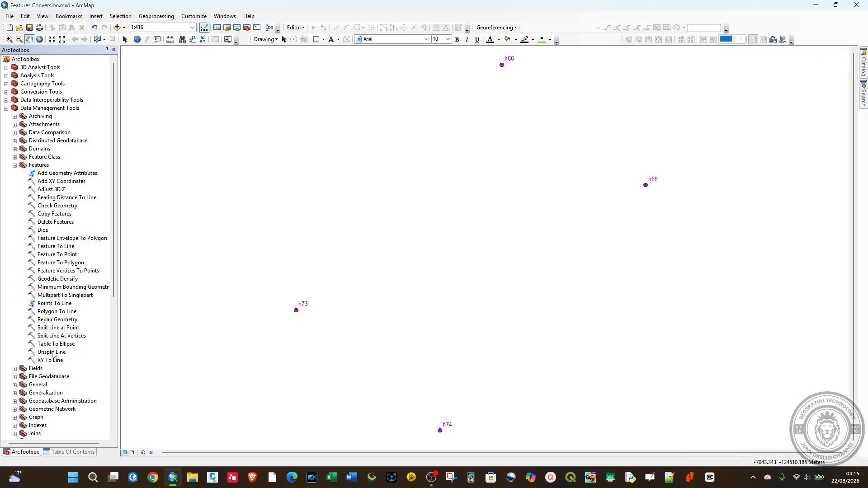
pyautogui.click(50, 304)
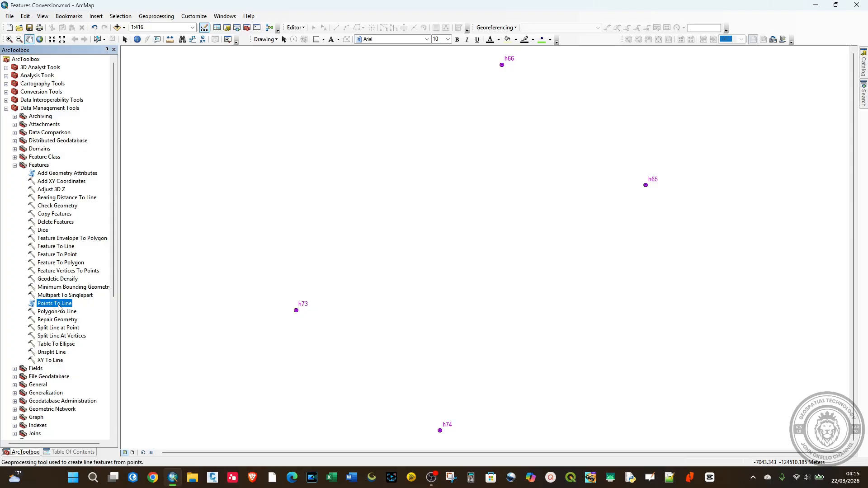
pyautogui.doubleClick(55, 304)
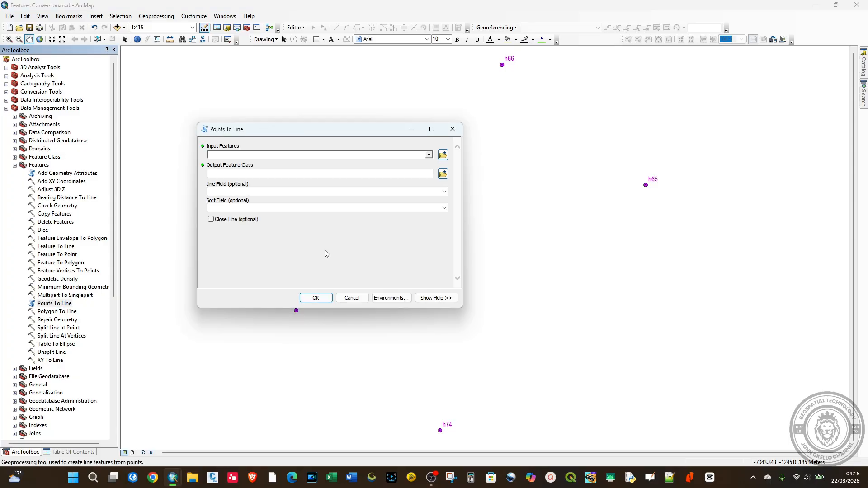
pyautogui.click(453, 129)
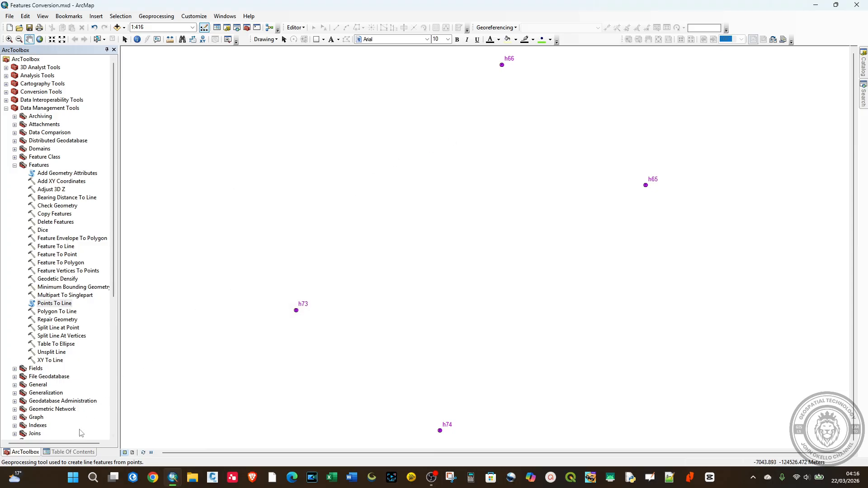
# Open the attribute table of the Points layer and reposition its window so the whole table is visible
pyautogui.click(69, 452)
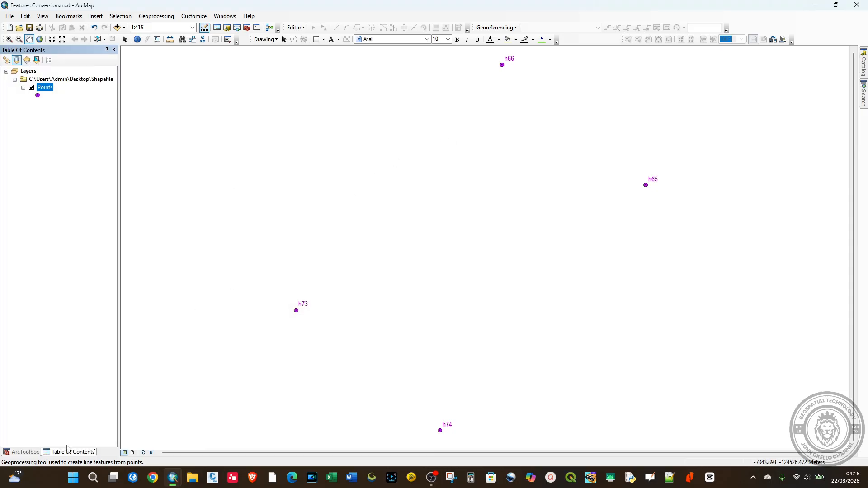
pyautogui.rightClick(47, 92)
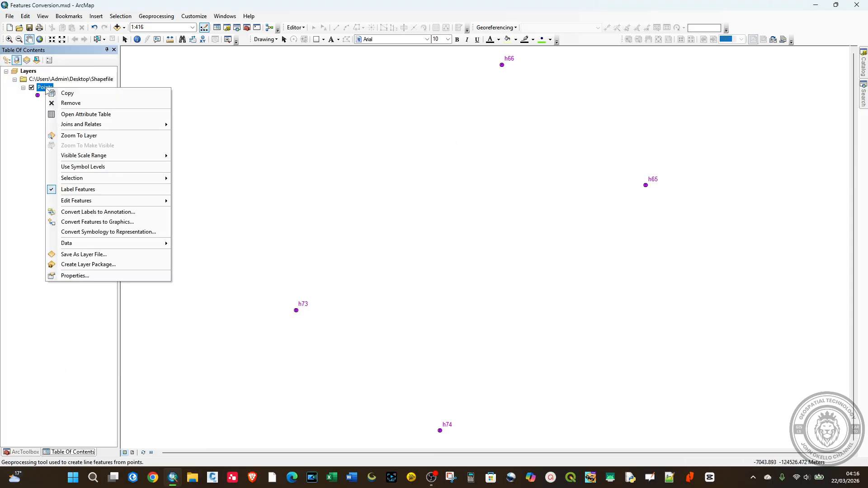
pyautogui.click(85, 115)
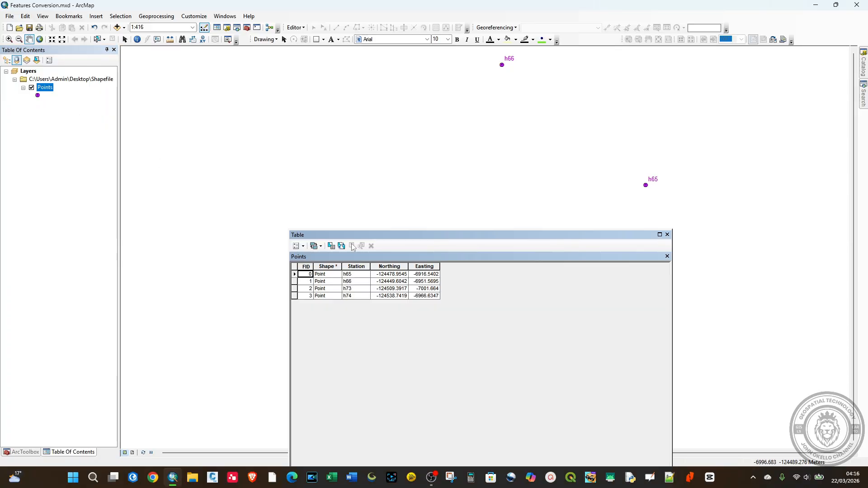
pyautogui.moveTo(392, 235); pyautogui.dragTo(241, 86)
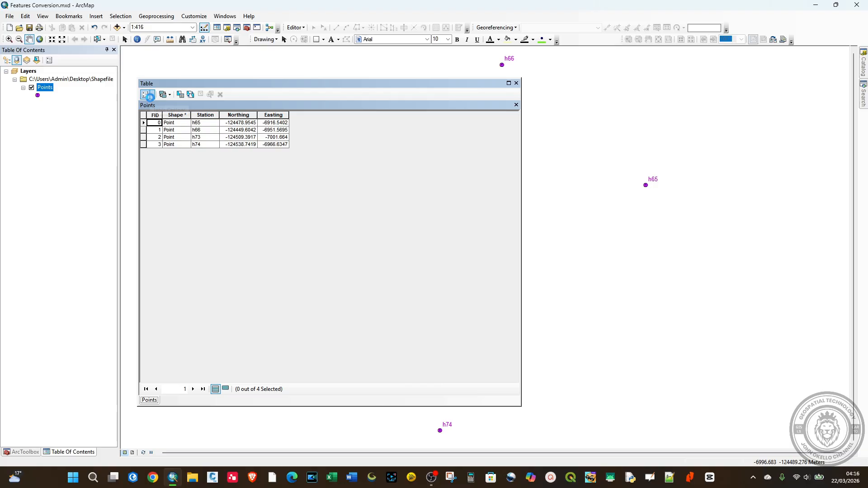
# Add a field named N of type Double to the Points attribute table
pyautogui.click(149, 97)
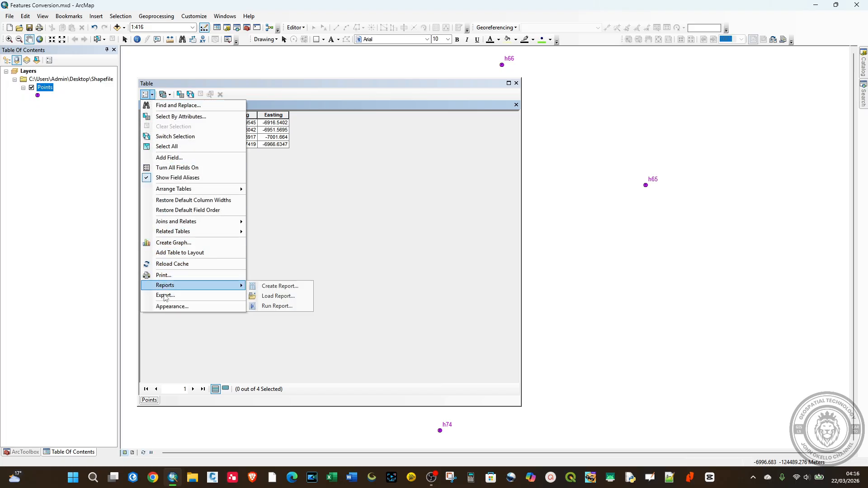
pyautogui.click(168, 157)
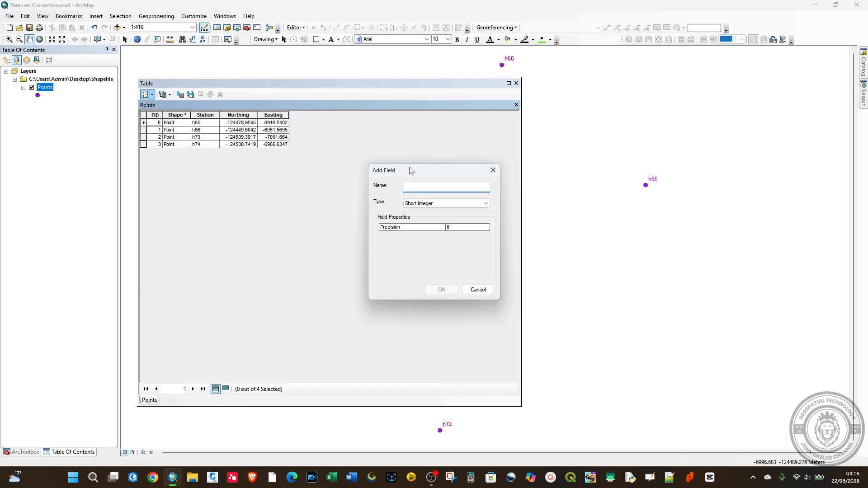
pyautogui.click(419, 204)
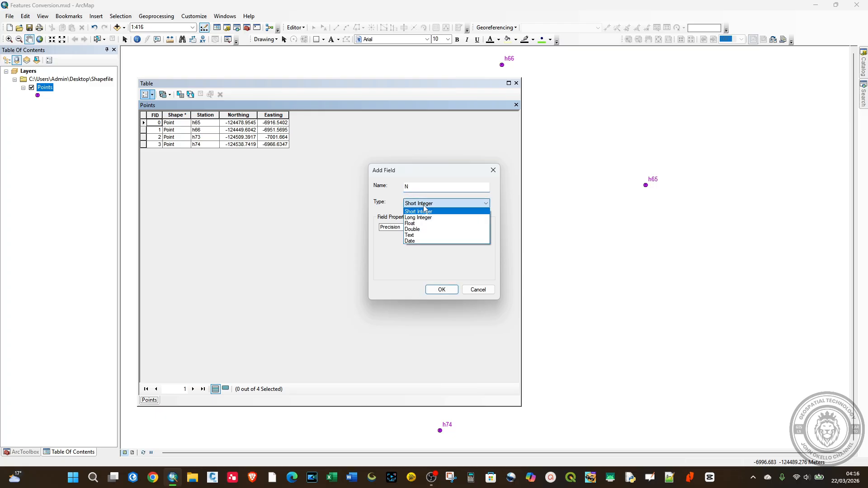
pyautogui.click(414, 229)
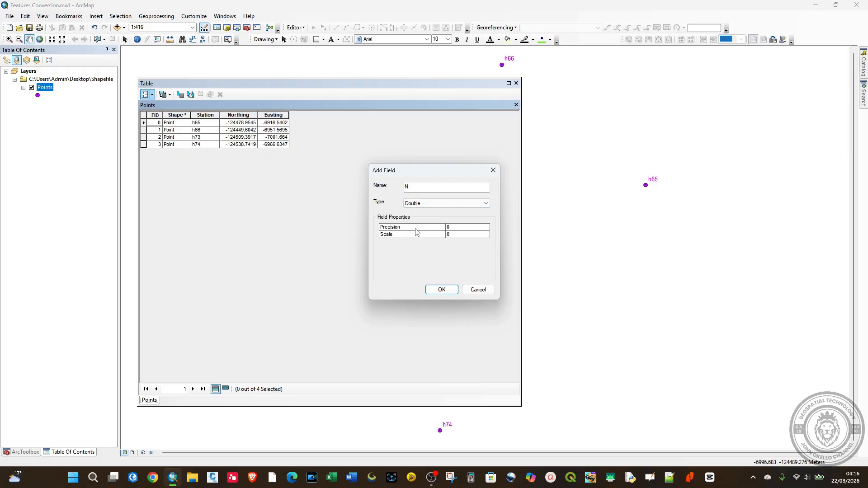
pyautogui.click(435, 290)
# Calculate the N field's geometry as the Y coordinate of each point, using the data source coordinate system and metres
pyautogui.click(331, 115)
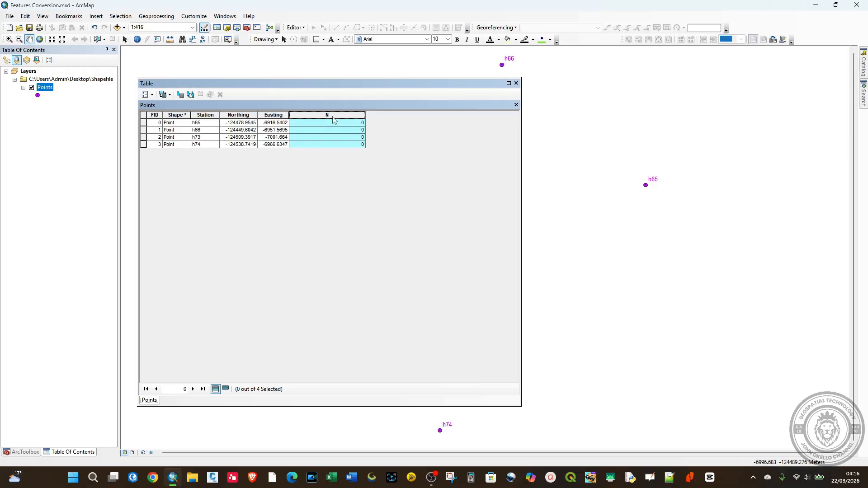
pyautogui.rightClick(333, 119)
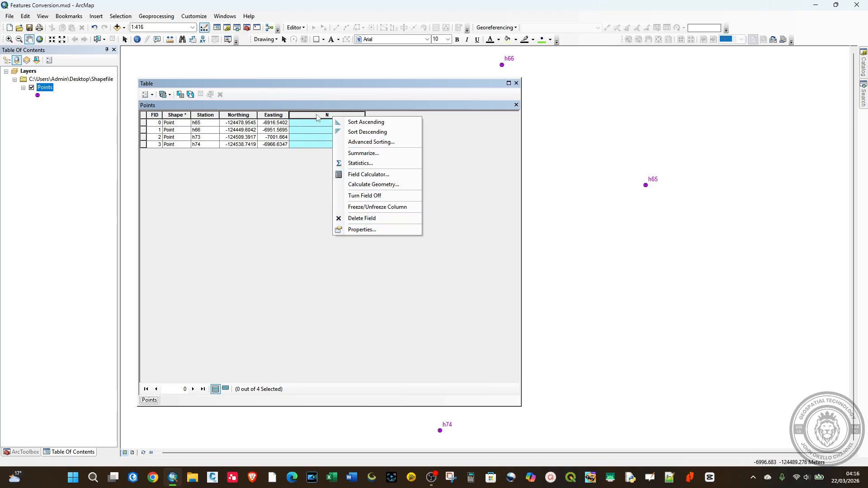
pyautogui.click(294, 198)
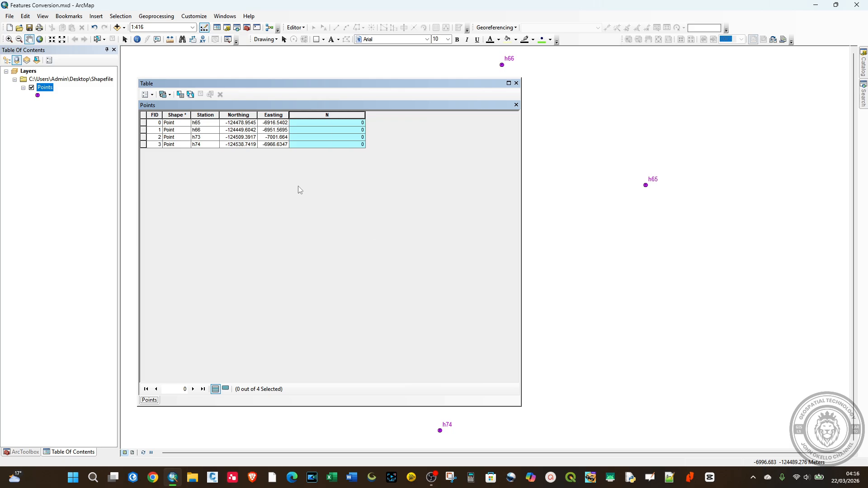
pyautogui.rightClick(327, 116)
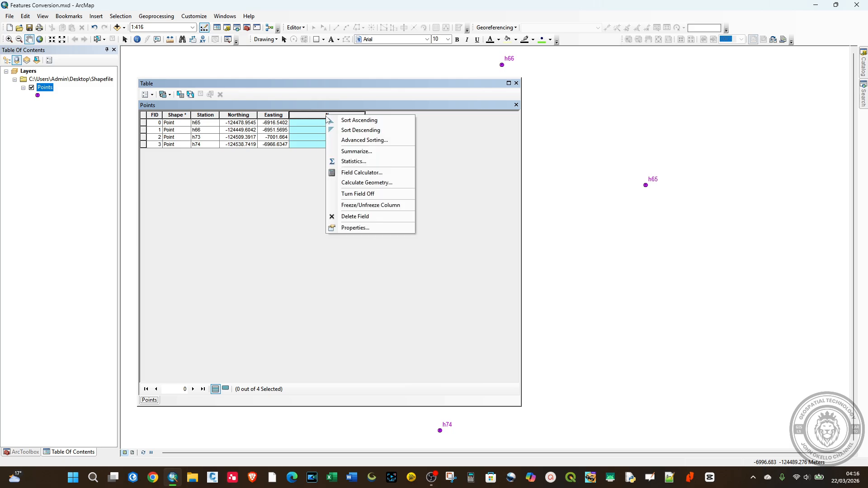
pyautogui.click(354, 184)
pyautogui.click(412, 257)
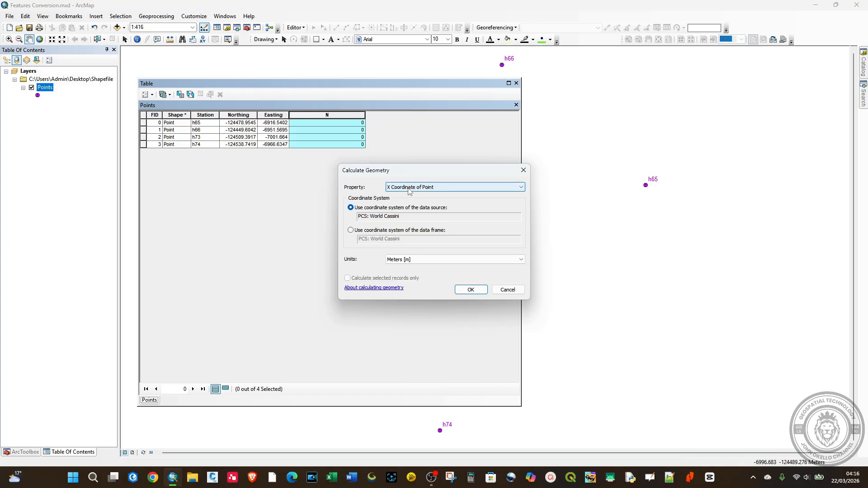
pyautogui.click(409, 187)
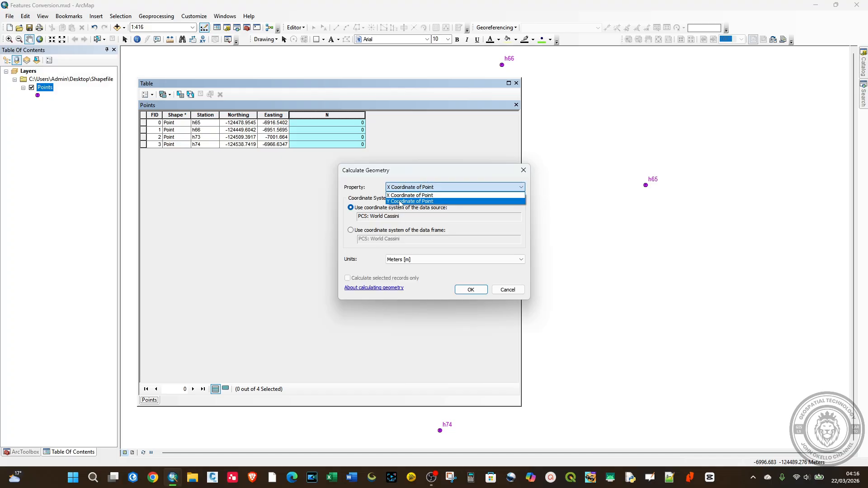
pyautogui.click(400, 202)
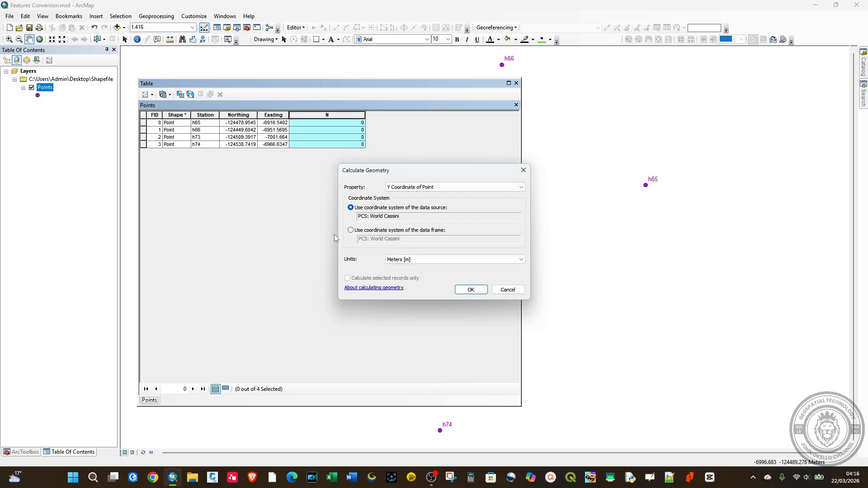
pyautogui.click(470, 291)
pyautogui.click(402, 259)
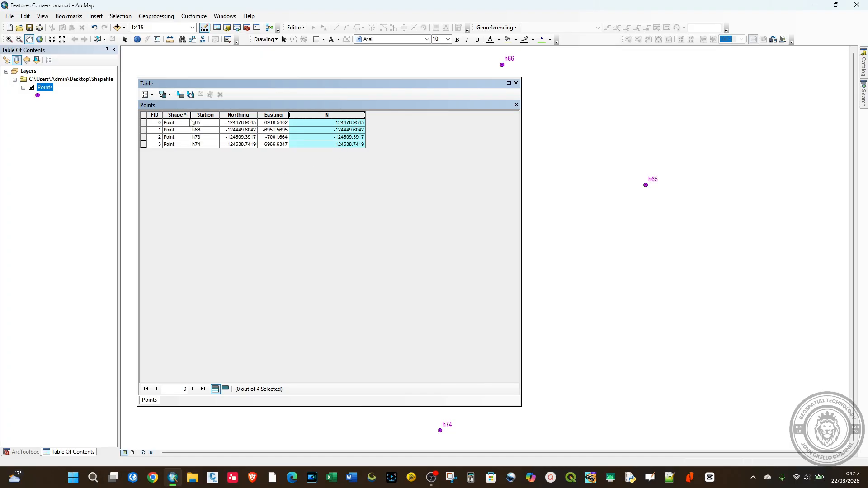
# Add a field named X of type Double to the Points attribute table
pyautogui.click(145, 94)
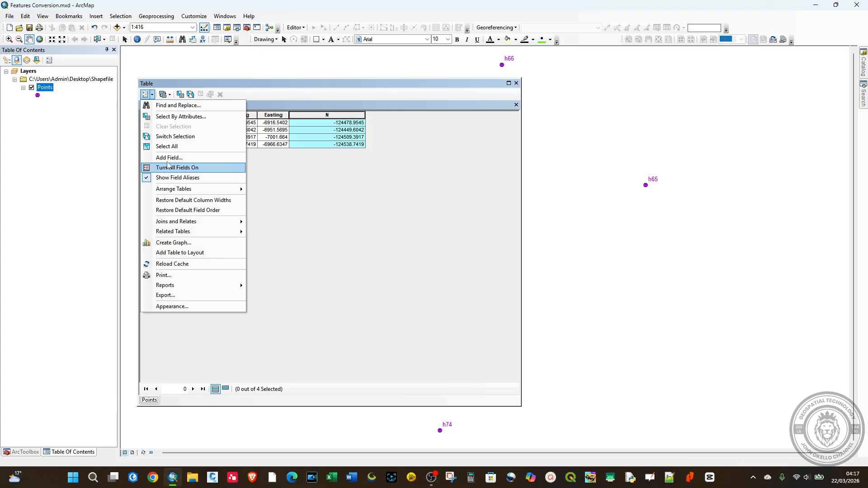
pyautogui.click(168, 158)
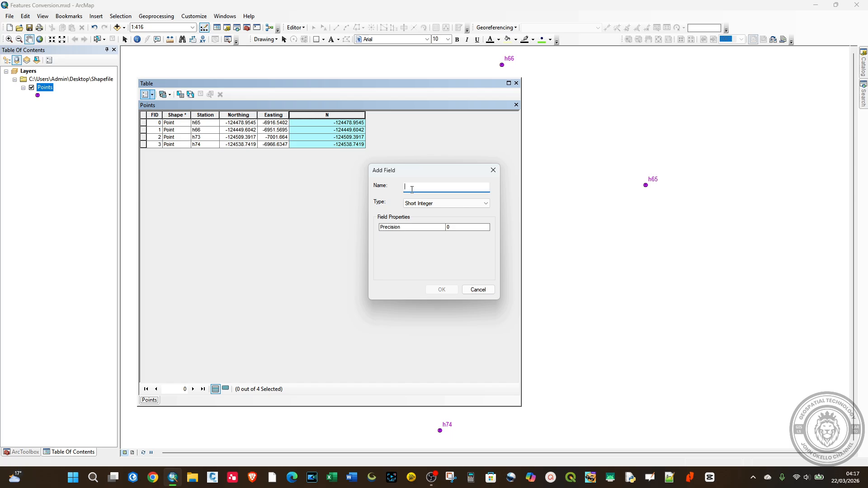
pyautogui.write('X')
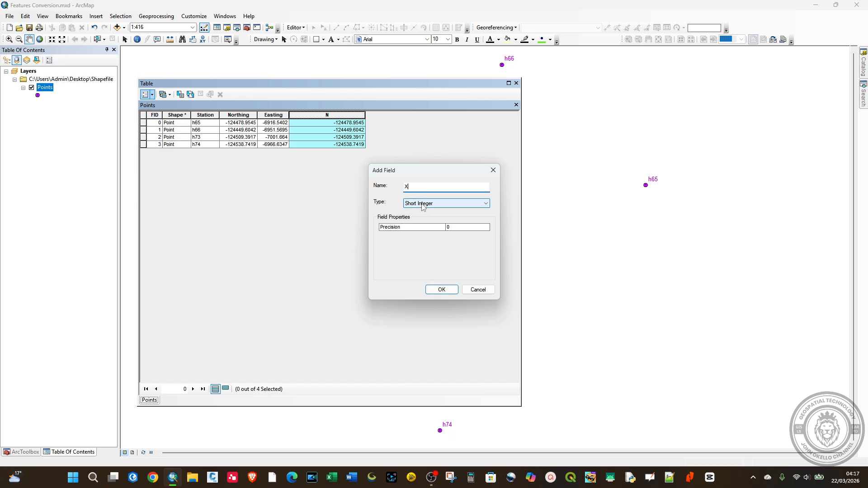
pyautogui.click(422, 206)
pyautogui.click(418, 232)
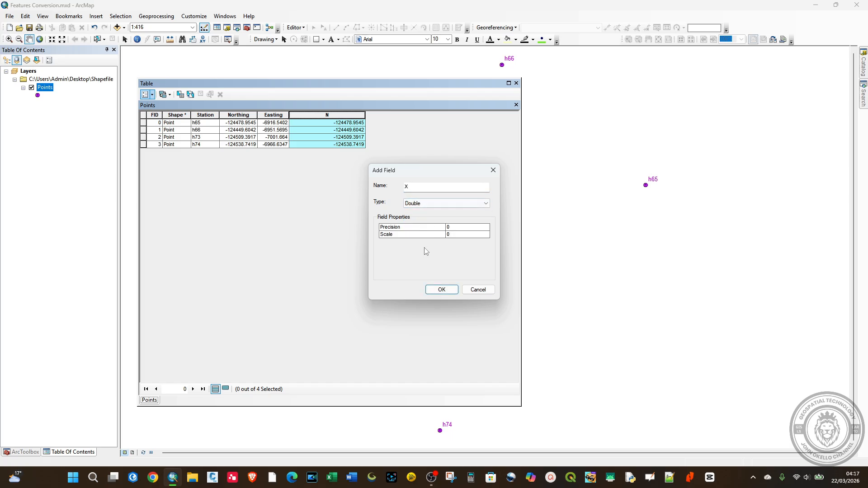
pyautogui.click(441, 289)
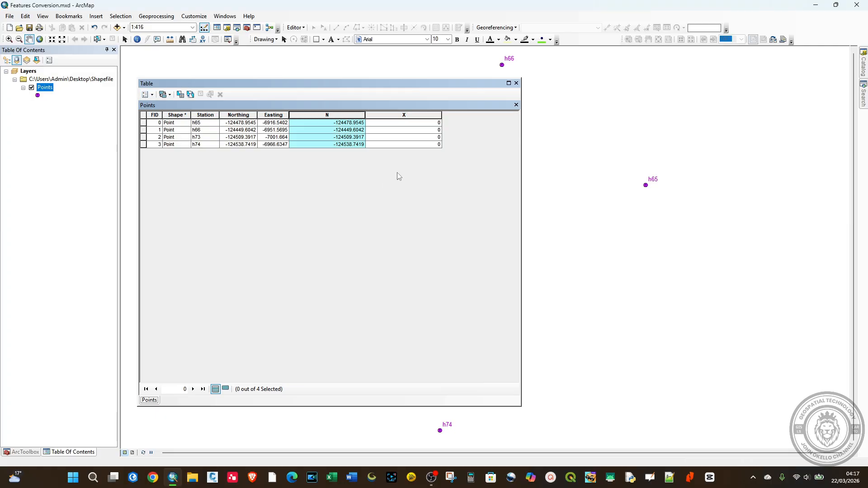
# Calculate the X field's geometry as the X coordinate of each point, using the data source coordinate system and metres
pyautogui.click(399, 115)
pyautogui.rightClick(399, 117)
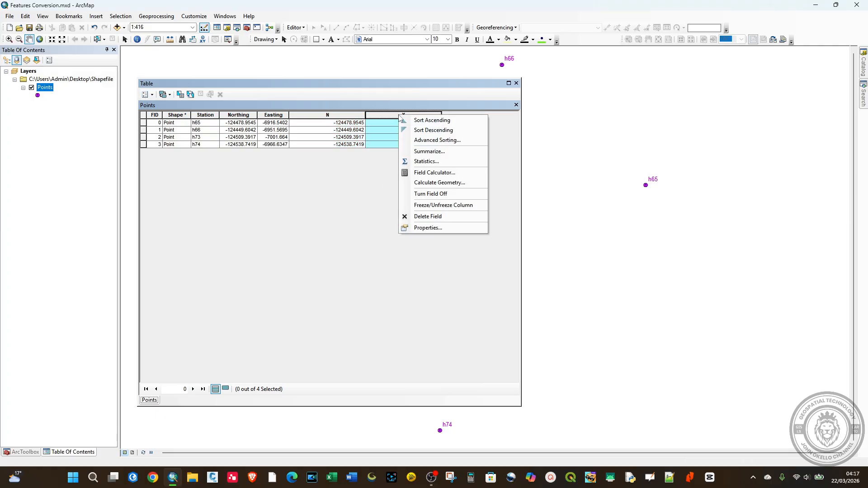
pyautogui.click(430, 183)
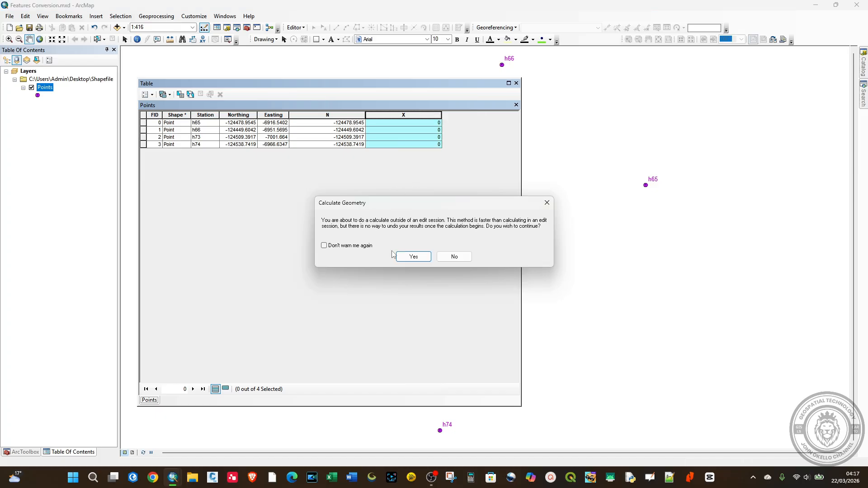
pyautogui.click(409, 256)
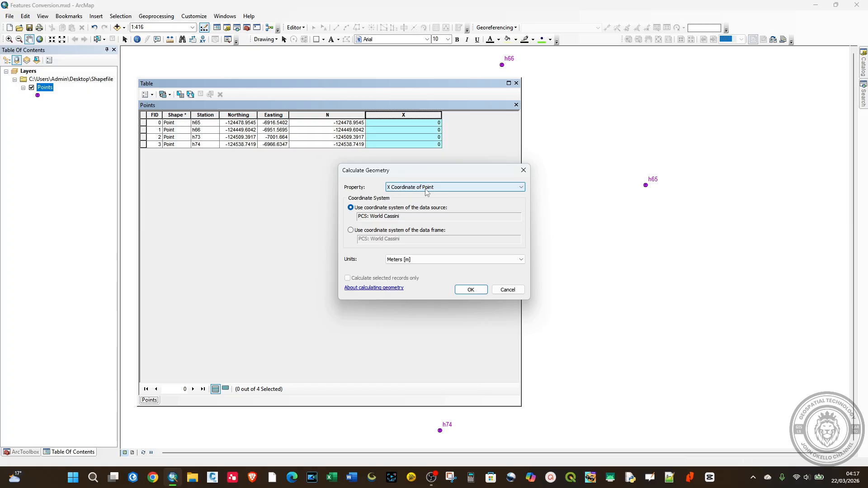
pyautogui.click(470, 291)
pyautogui.click(415, 256)
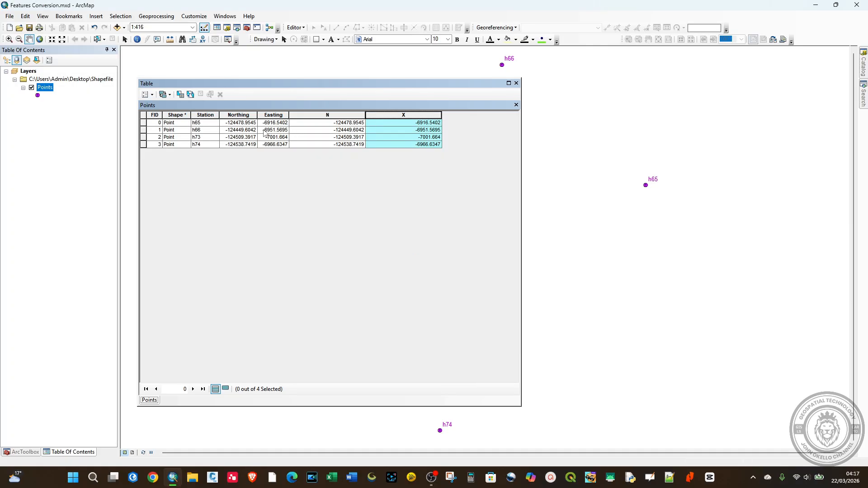
# Delete the N and X fields from the Points attribute table and close the table
pyautogui.click(311, 116)
pyautogui.rightClick(312, 116)
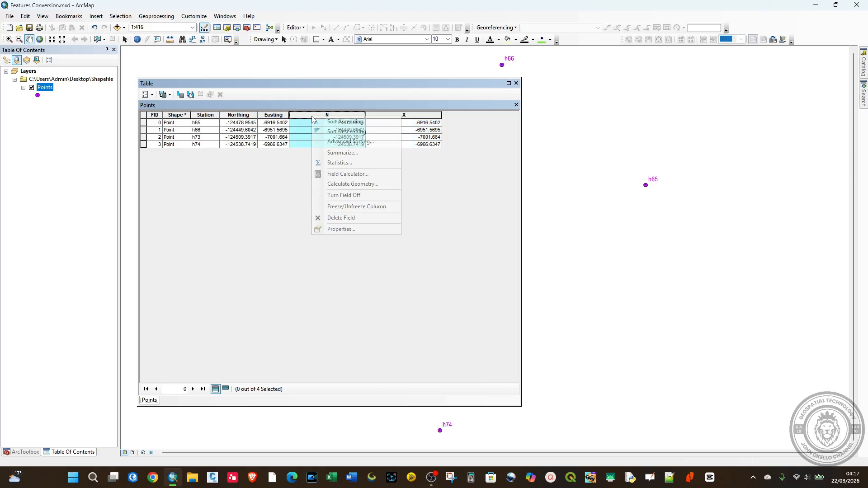
pyautogui.click(336, 218)
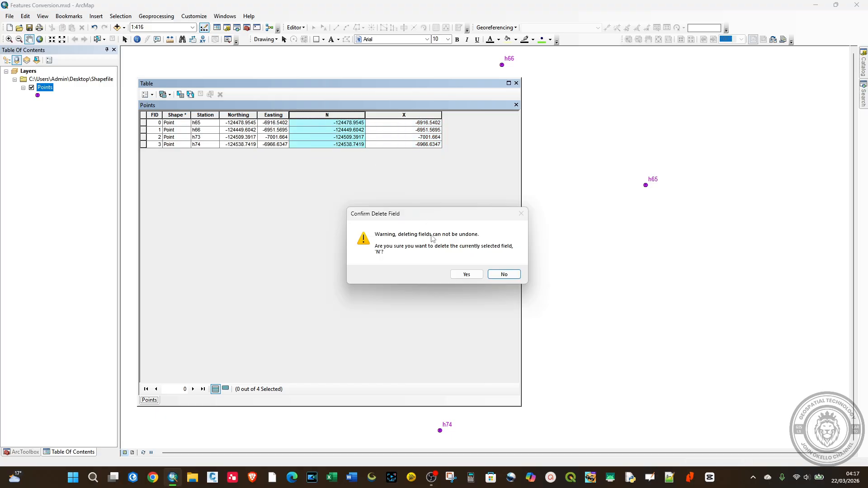
pyautogui.click(467, 274)
pyautogui.click(333, 116)
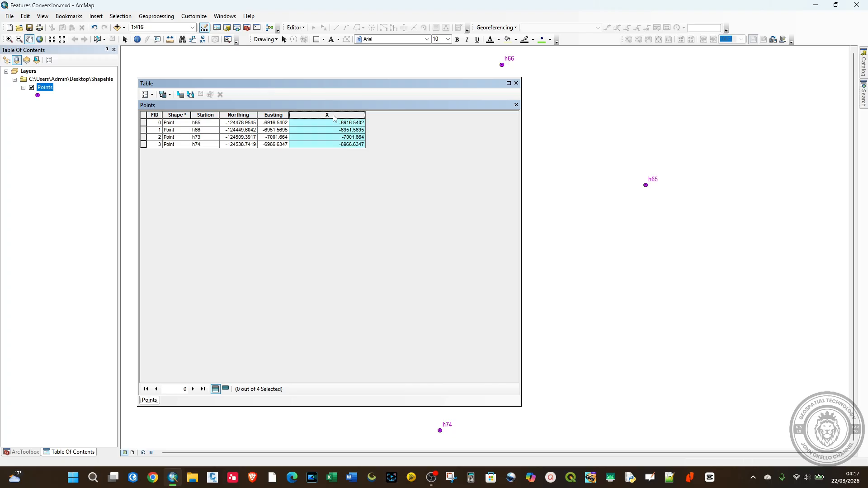
pyautogui.rightClick(333, 115)
pyautogui.click(359, 216)
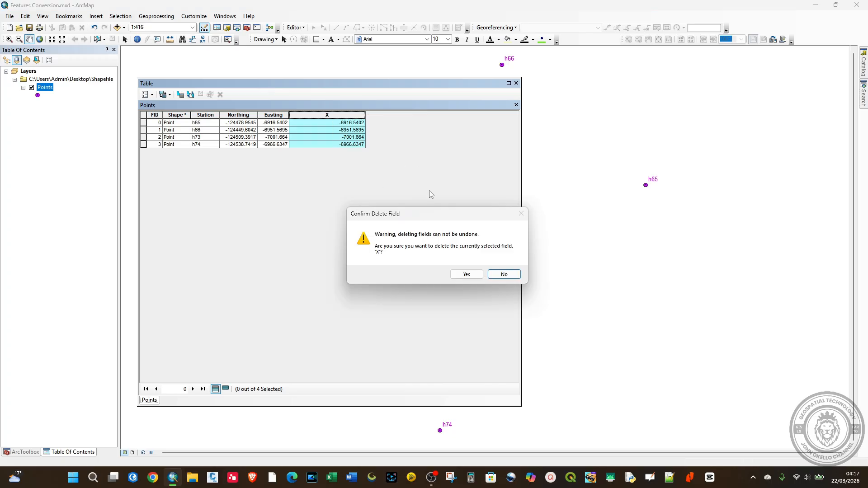
pyautogui.click(467, 274)
pyautogui.click(516, 83)
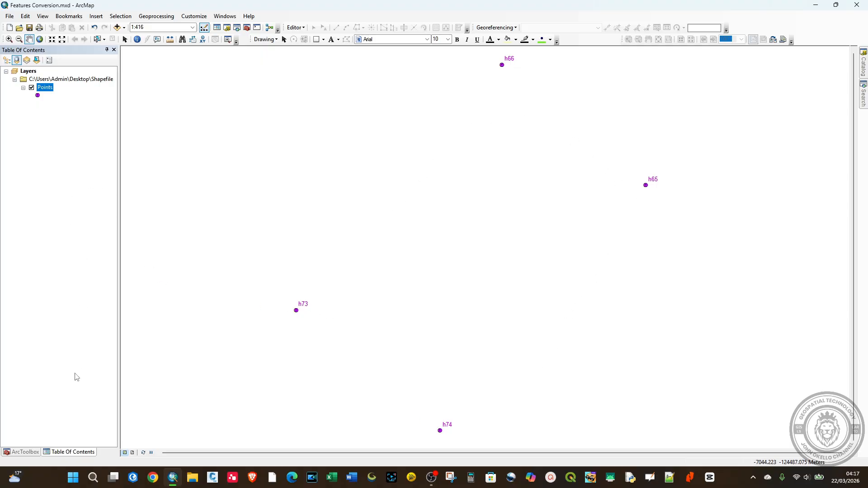
# Run Points To Line on the Points layer with Close Line enabled, saving the output as Lines.shp in the Shapefile folder
pyautogui.click(247, 28)
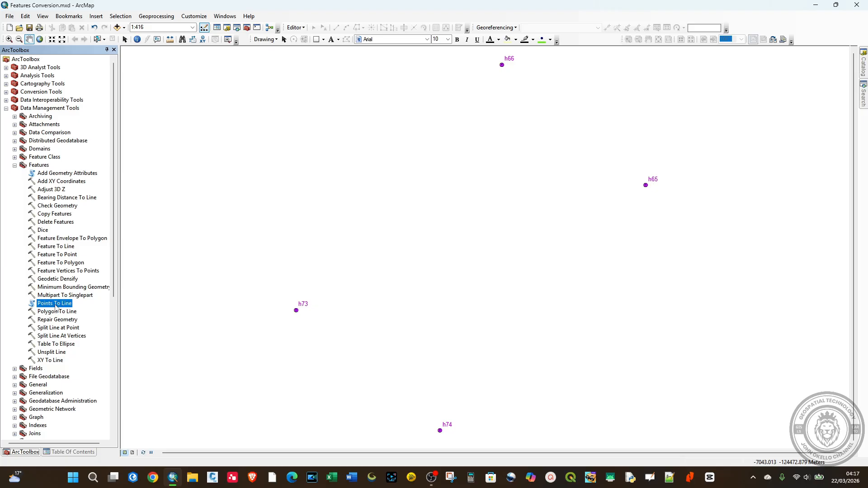
pyautogui.doubleClick(55, 304)
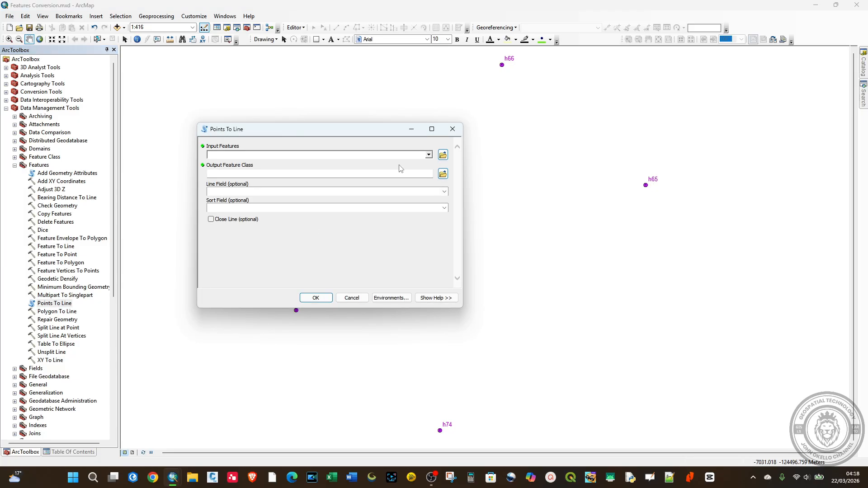
pyautogui.click(428, 155)
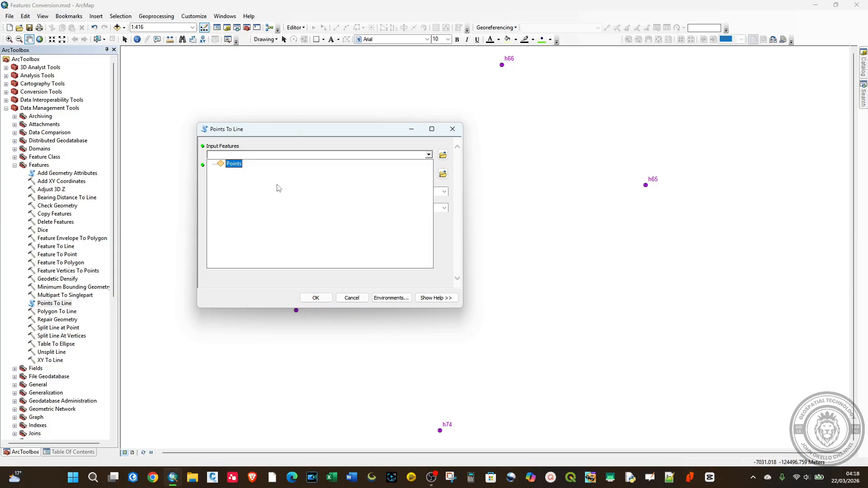
pyautogui.click(234, 163)
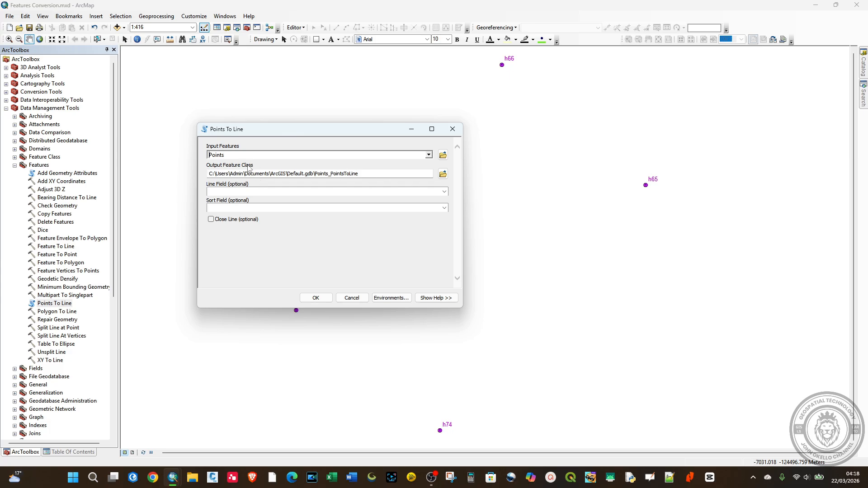
pyautogui.click(442, 175)
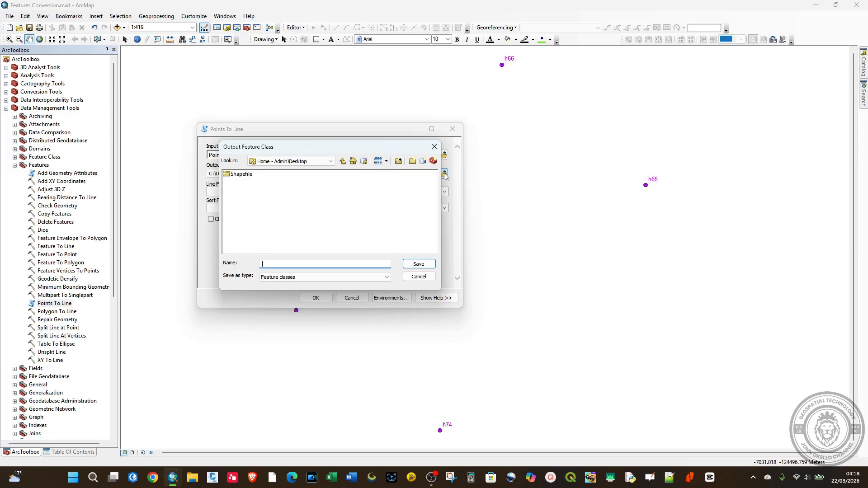
pyautogui.doubleClick(245, 176)
pyautogui.click(286, 265)
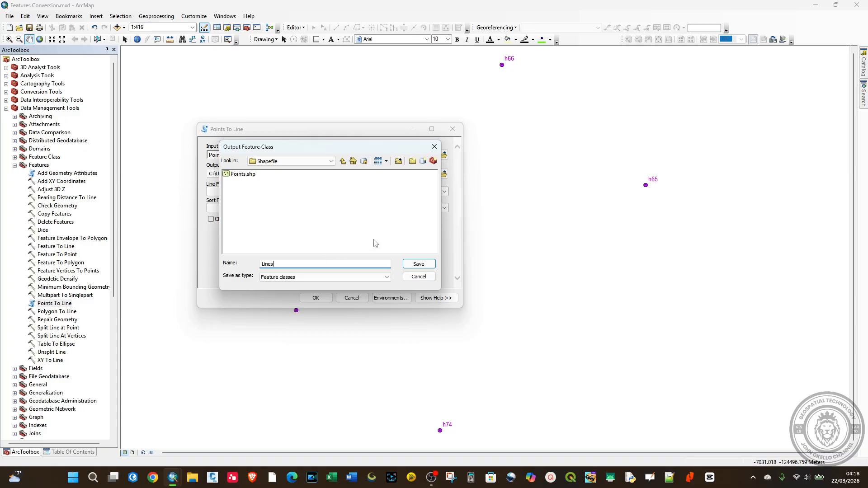
pyautogui.click(414, 264)
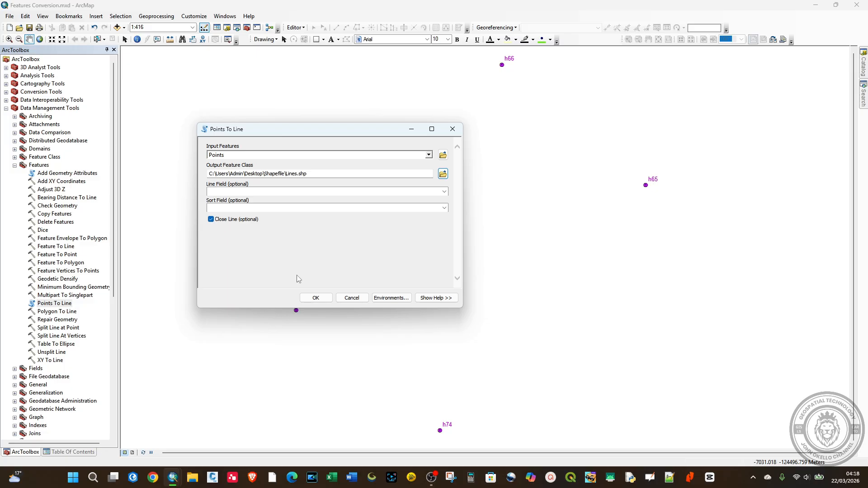
pyautogui.click(316, 297)
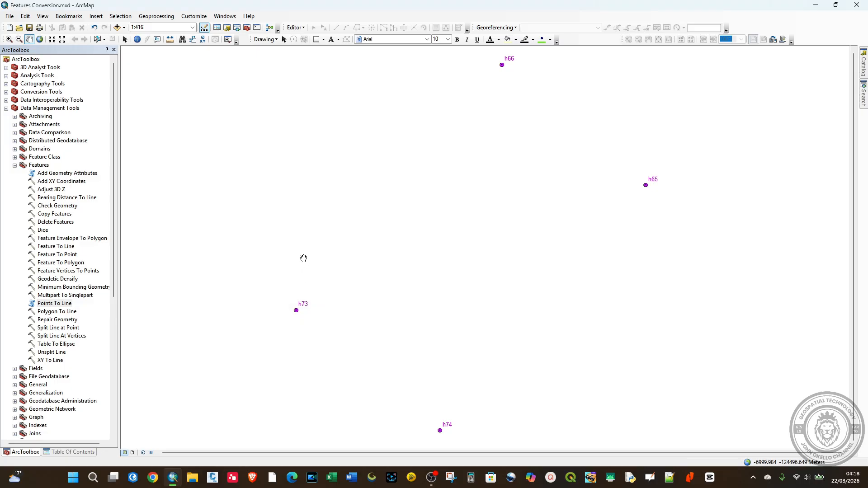
pyautogui.click(15, 165)
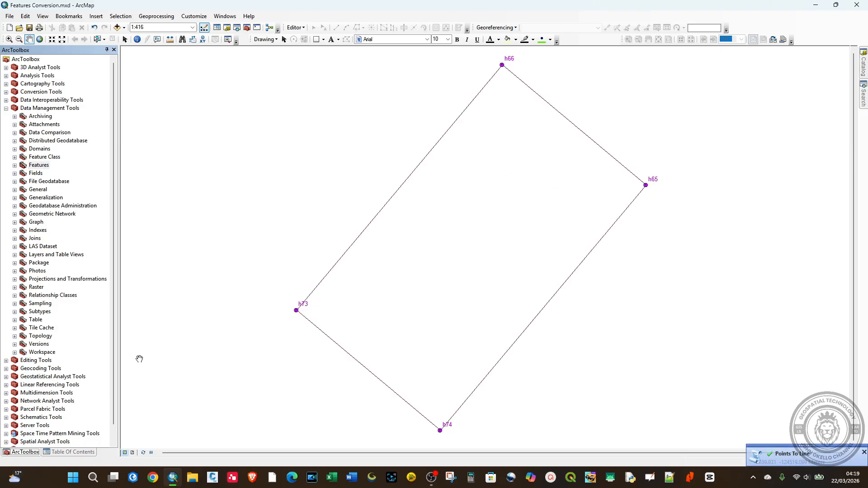
# Style the Lines layer with a red line symbol of width 1.50 and save the map document
pyautogui.click(58, 453)
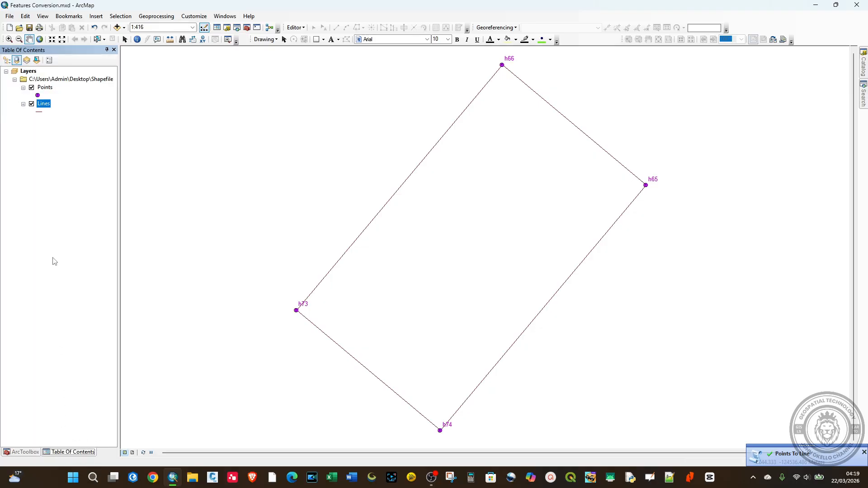
pyautogui.click(40, 112)
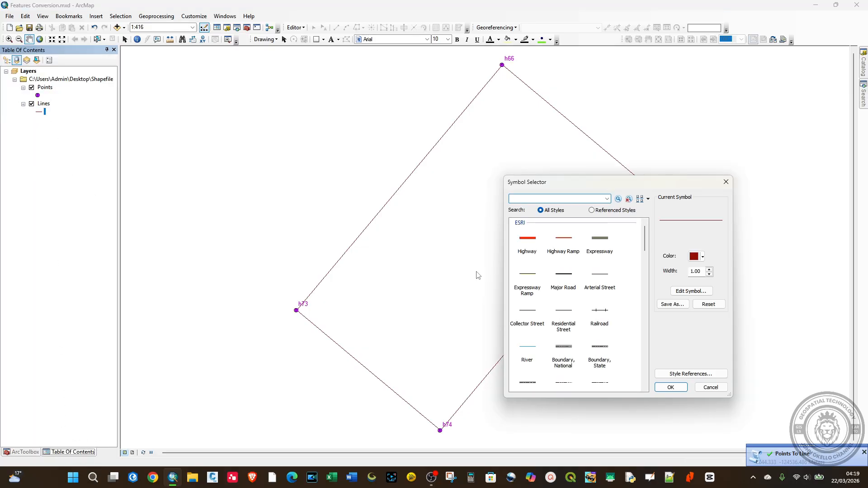
pyautogui.click(698, 272)
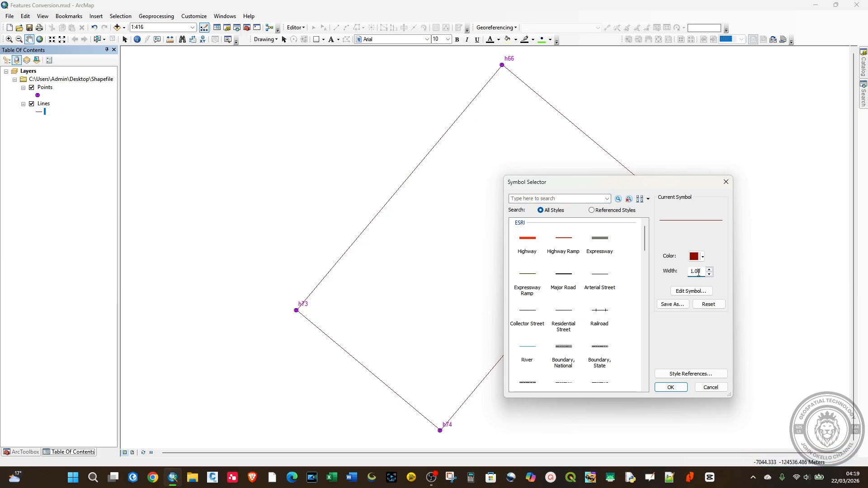
pyautogui.press('BackSpace')
pyautogui.write('5')
pyautogui.click(700, 256)
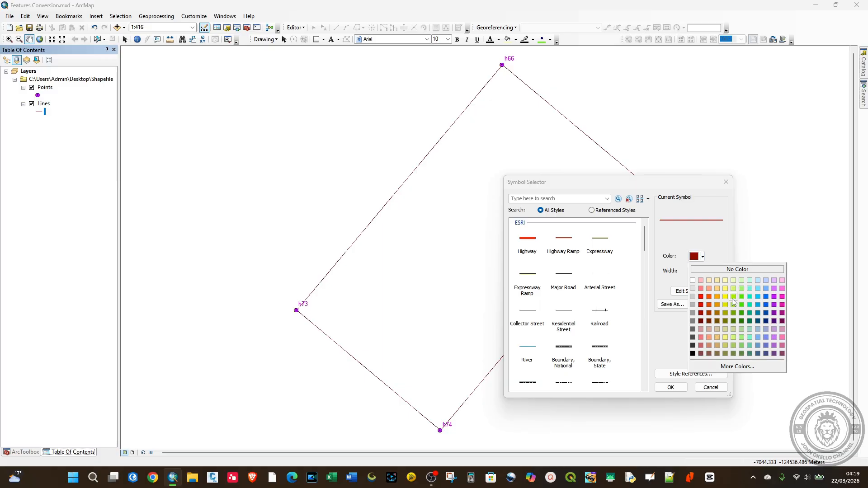
pyautogui.click(701, 304)
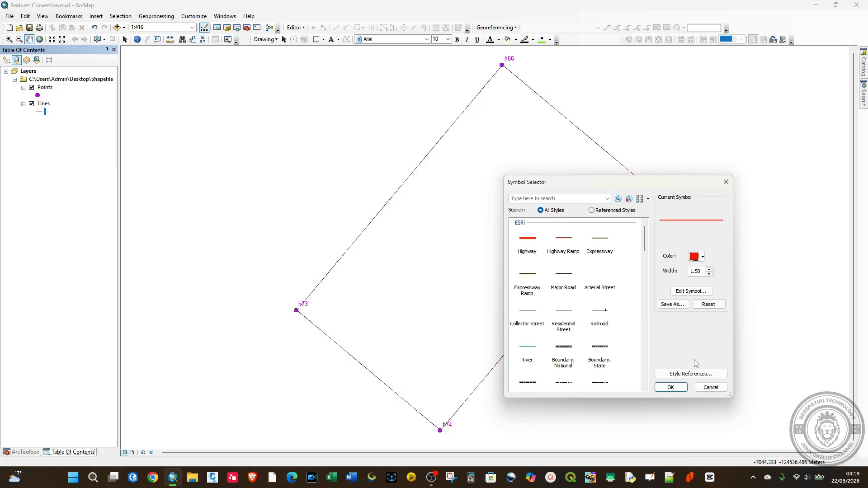
pyautogui.click(670, 388)
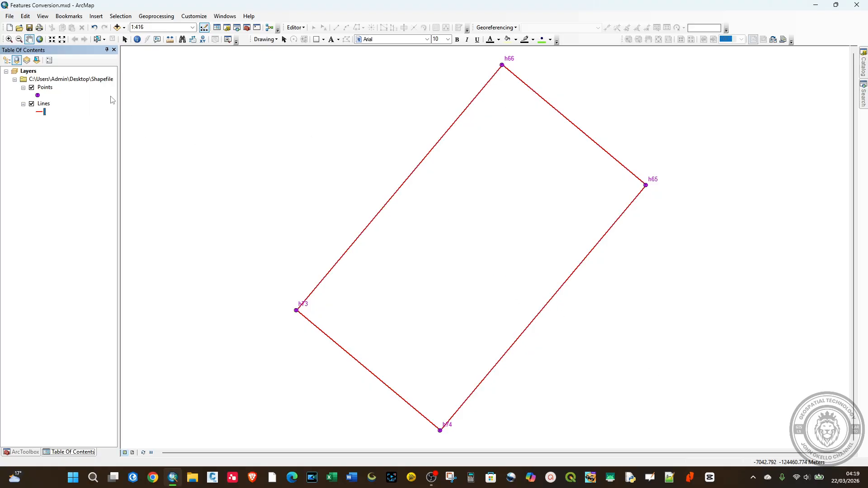
pyautogui.click(31, 28)
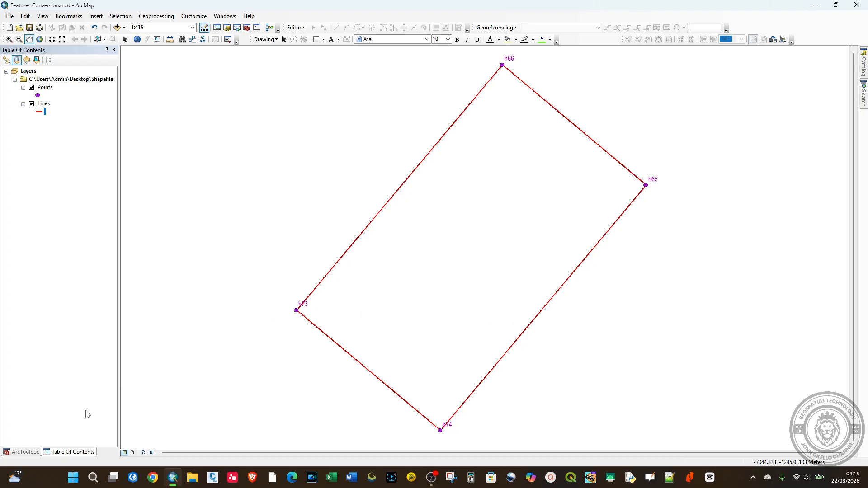
# Run Feature To Polygon on the Lines layer, saving the output as Polygon.shp in the Shapefile folder
pyautogui.click(27, 452)
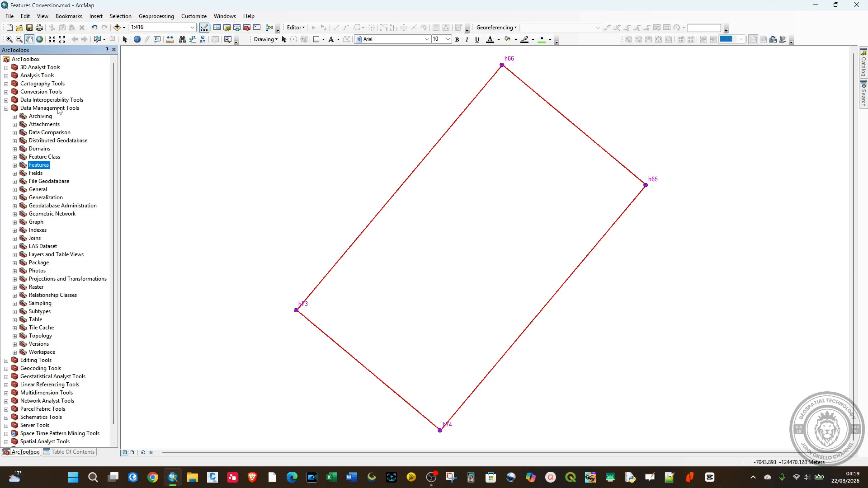
pyautogui.click(14, 165)
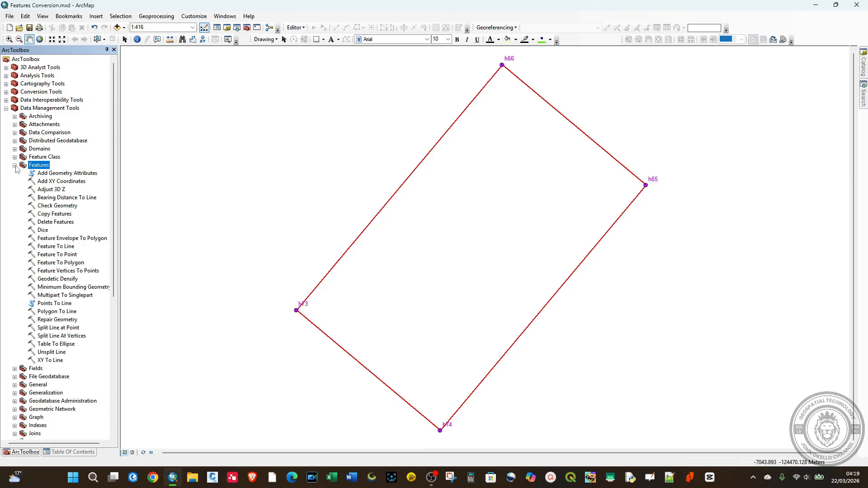
pyautogui.doubleClick(62, 264)
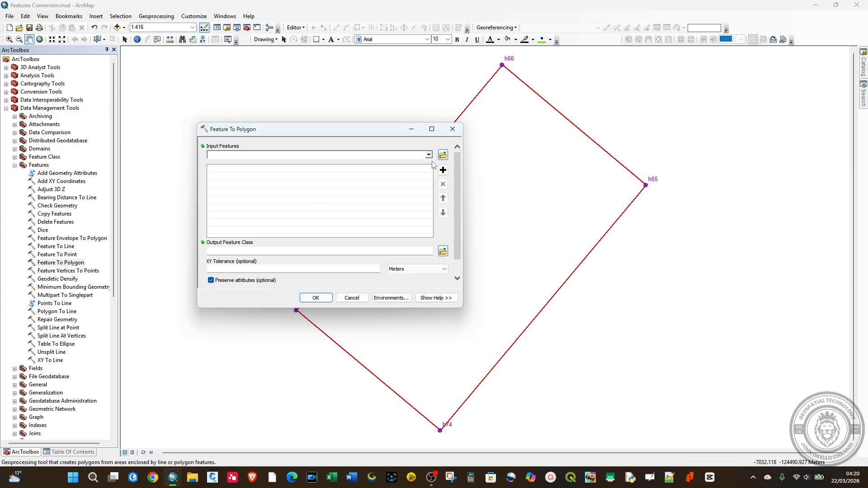
pyautogui.click(428, 156)
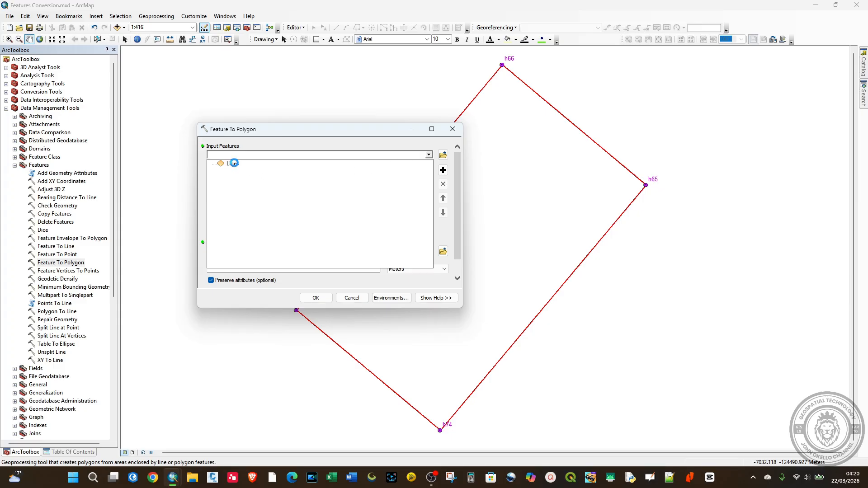
pyautogui.click(233, 164)
pyautogui.click(442, 252)
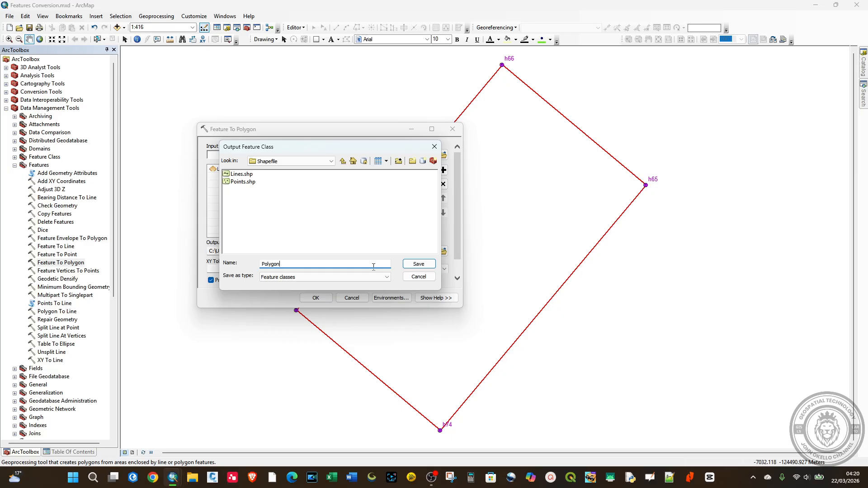
pyautogui.click(412, 264)
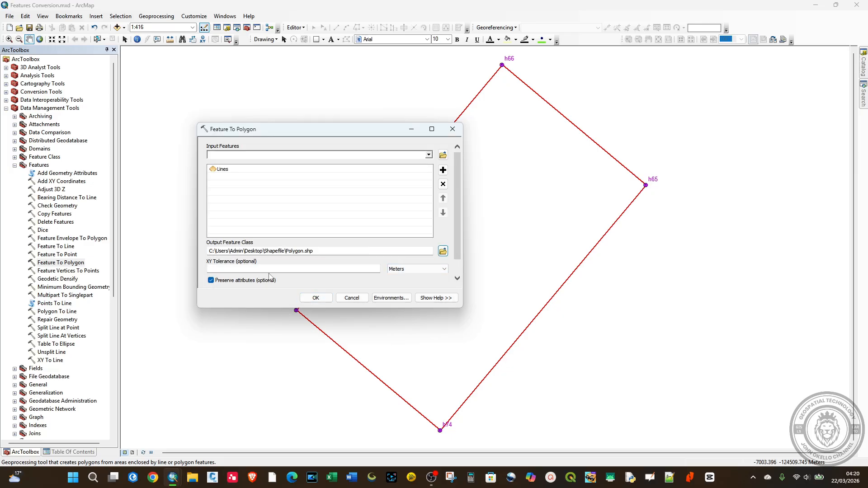
pyautogui.click(316, 300)
pyautogui.click(316, 298)
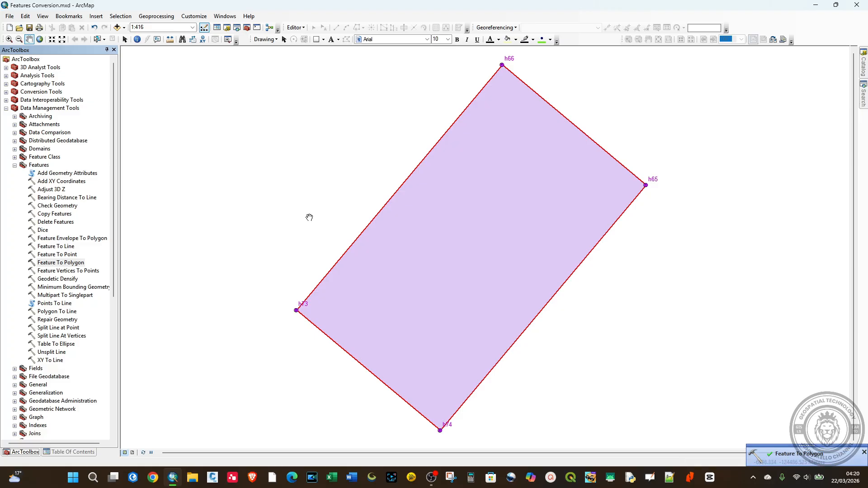
# Apply the Lake fill symbol to the Polygon layer and save the map document
pyautogui.click(59, 452)
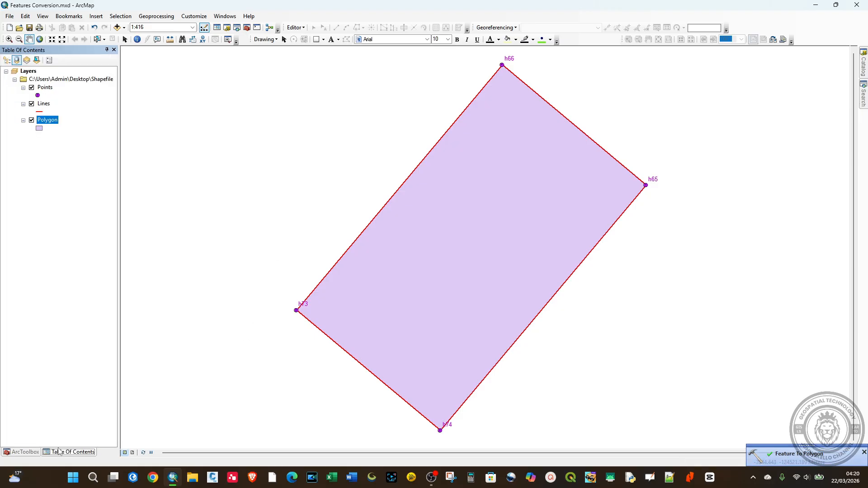
pyautogui.click(39, 130)
pyautogui.click(564, 275)
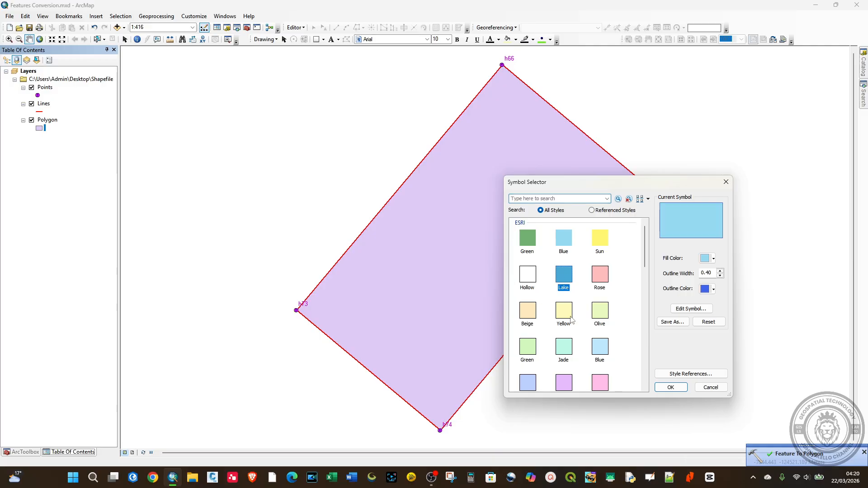
pyautogui.click(671, 387)
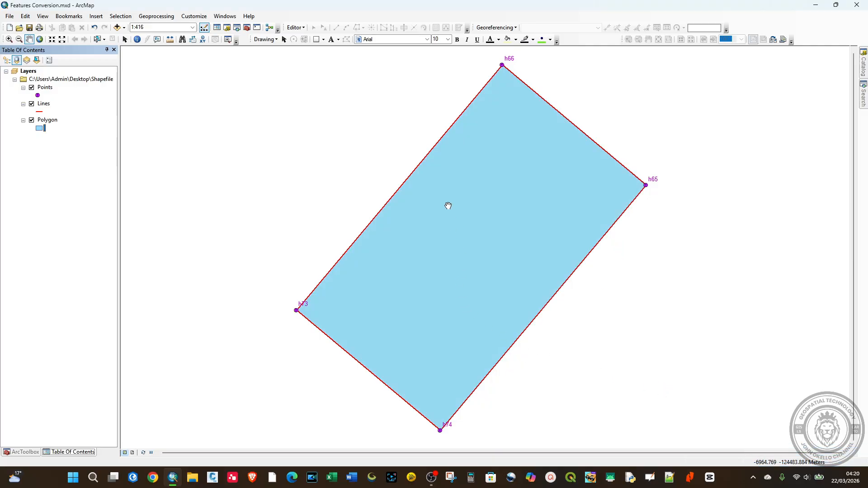
pyautogui.click(29, 28)
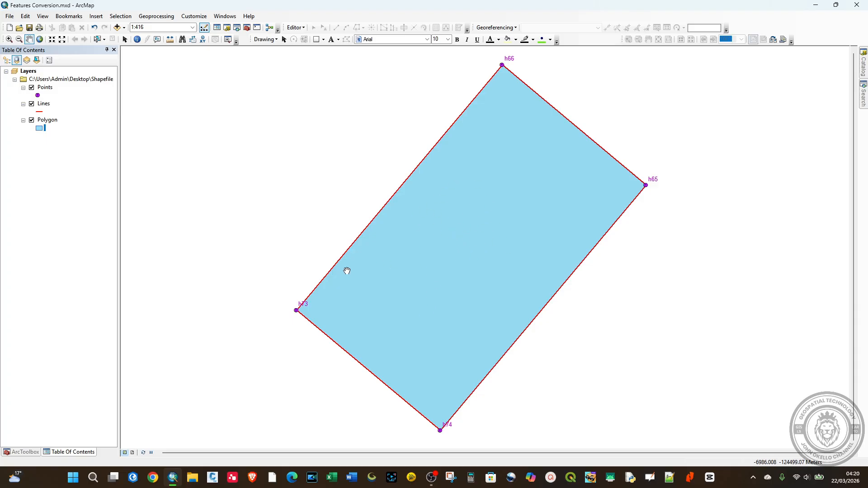
# Run Feature To Point on the Polygon layer, saving the output as Centroid Point.shp in the Shapefile folder
pyautogui.click(30, 452)
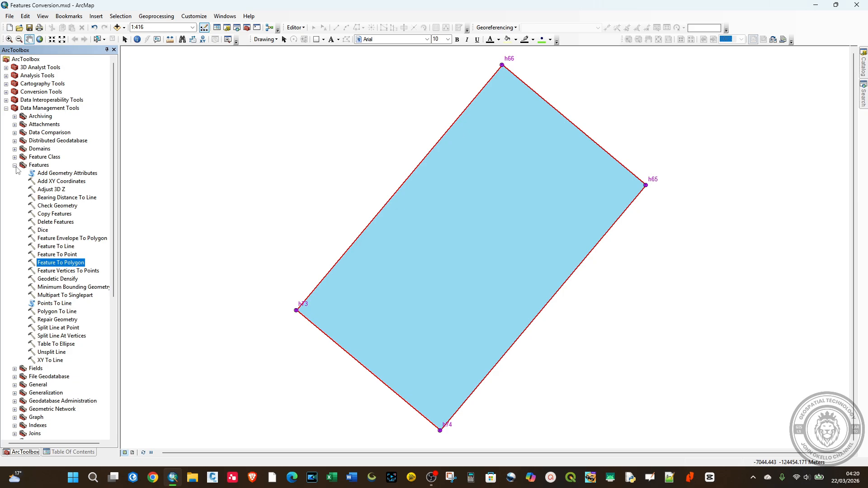
pyautogui.doubleClick(55, 255)
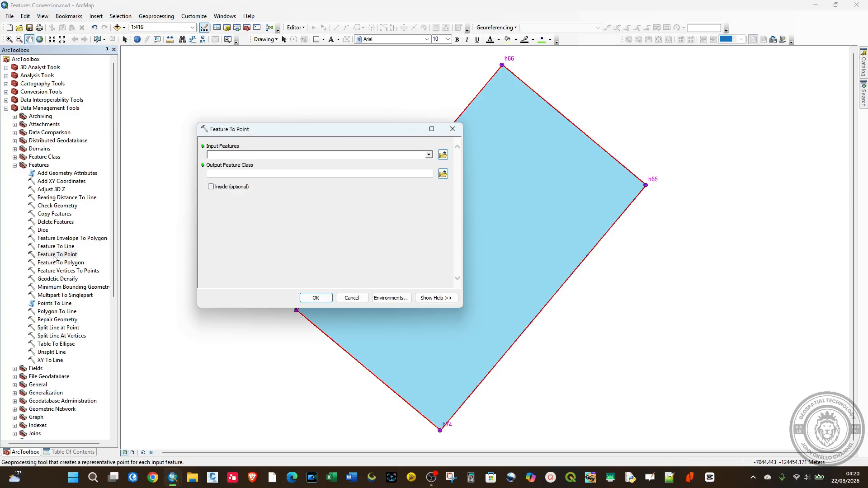
pyautogui.click(428, 155)
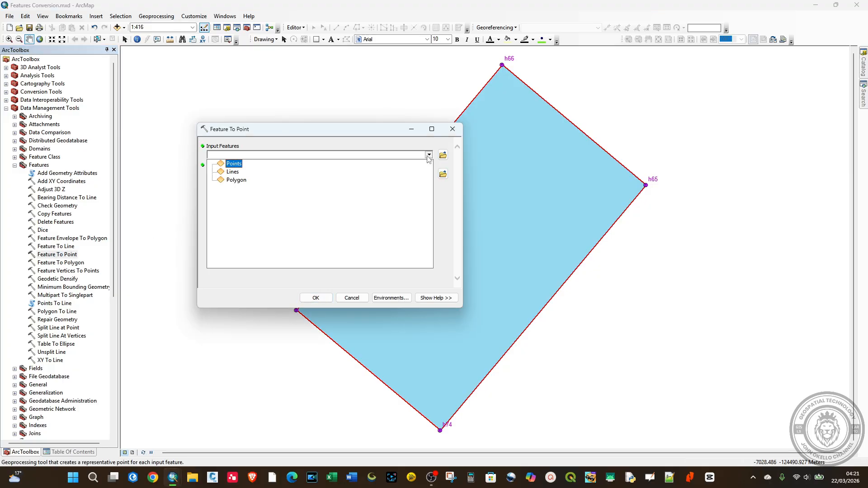
pyautogui.click(240, 179)
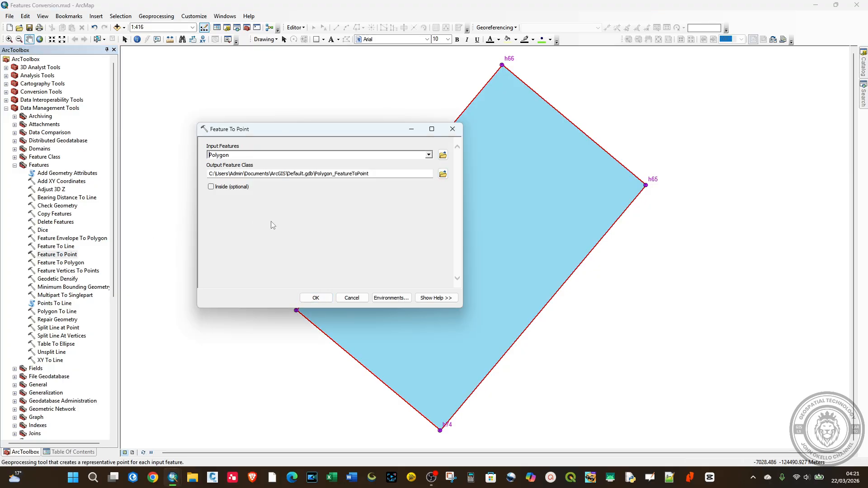
pyautogui.click(443, 175)
pyautogui.click(293, 264)
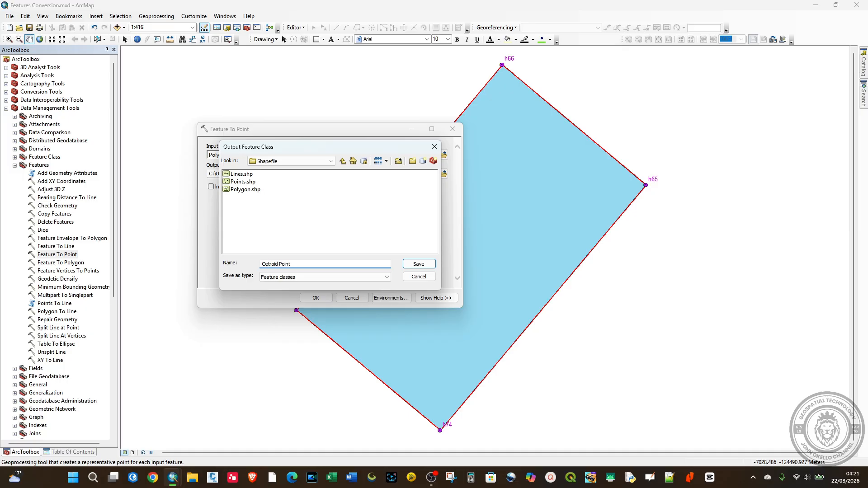
pyautogui.write('n')
pyautogui.click(419, 264)
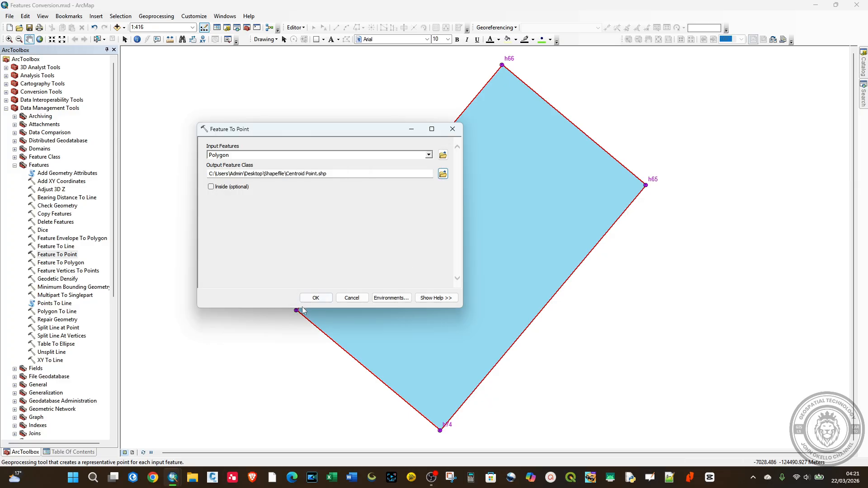
pyautogui.click(315, 298)
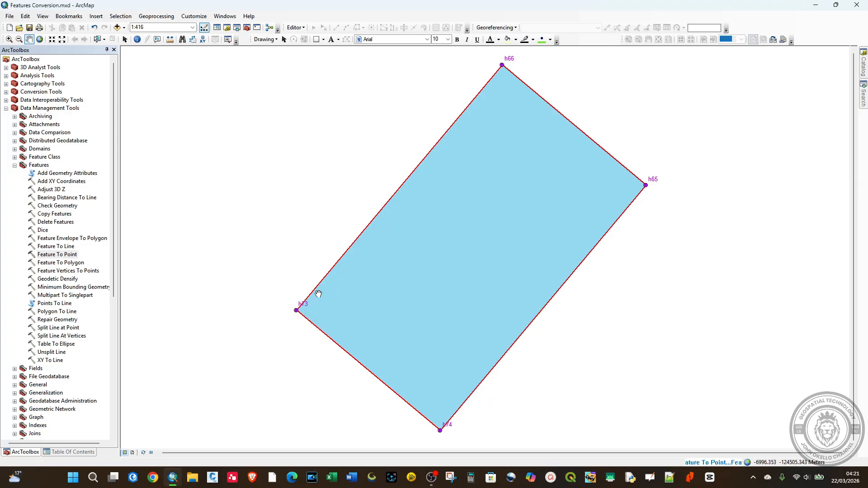
# Style the Centroid Point layer with a magenta Triangle 3 symbol at size 20 and save the map document
pyautogui.click(79, 452)
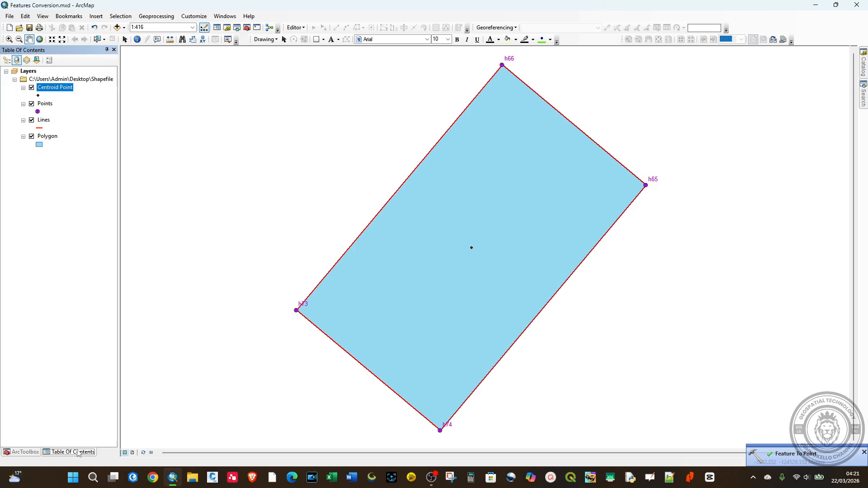
pyautogui.click(40, 96)
pyautogui.click(39, 97)
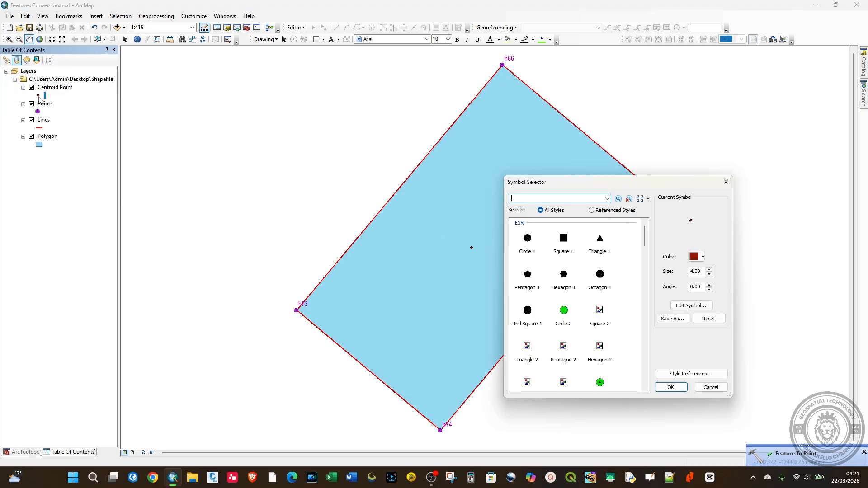
pyautogui.scroll(-3, 581, 331)
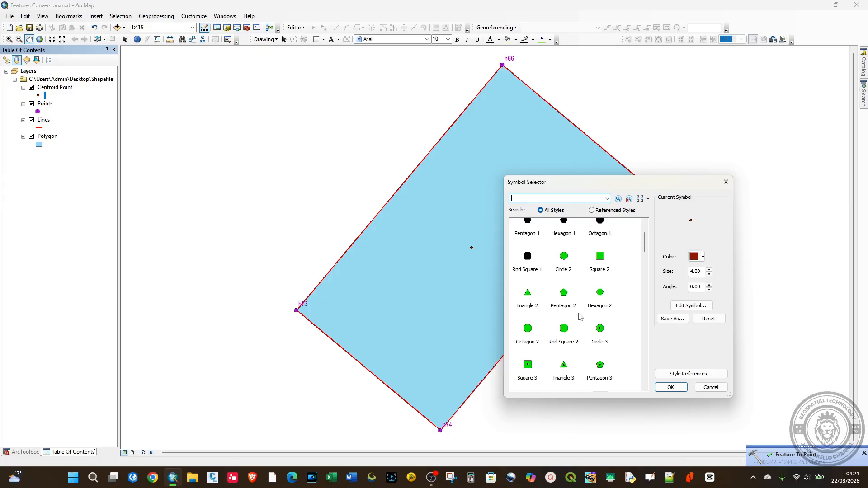
pyautogui.click(563, 313)
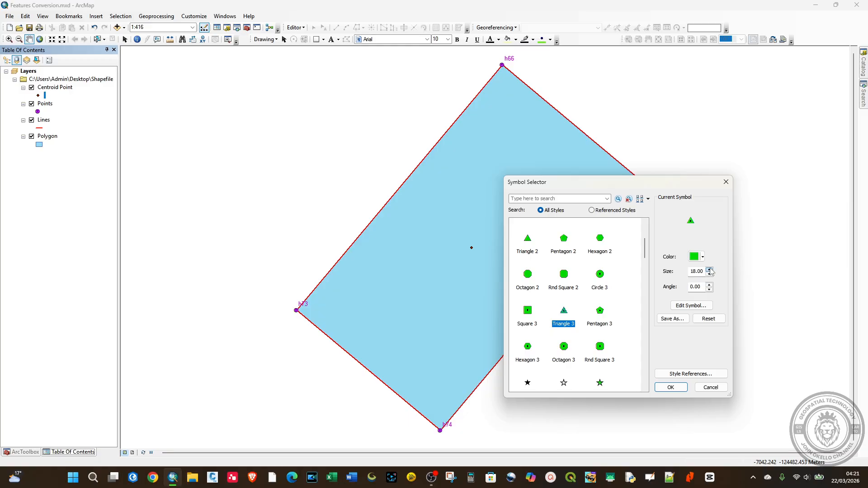
pyautogui.click(709, 269)
pyautogui.click(709, 269)
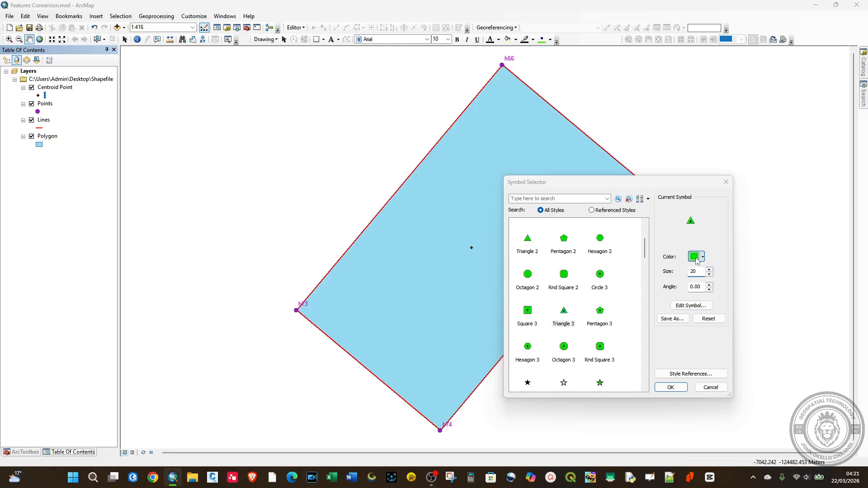
pyautogui.click(697, 256)
pyautogui.click(783, 298)
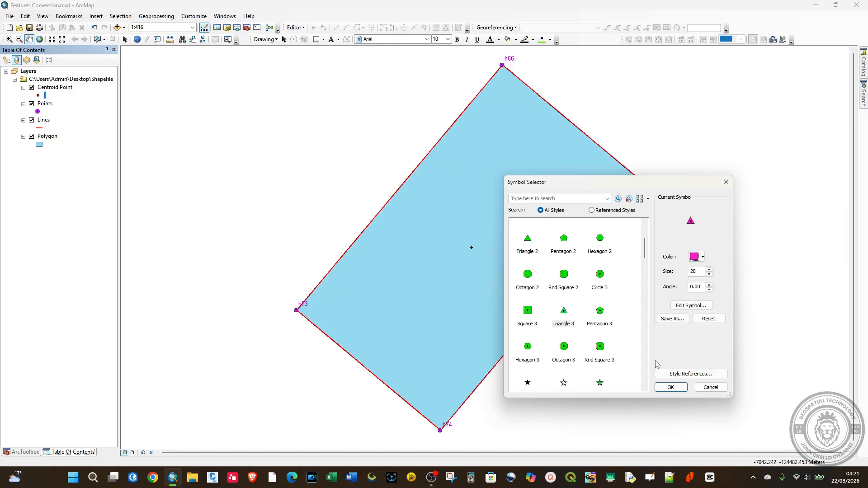
pyautogui.click(665, 387)
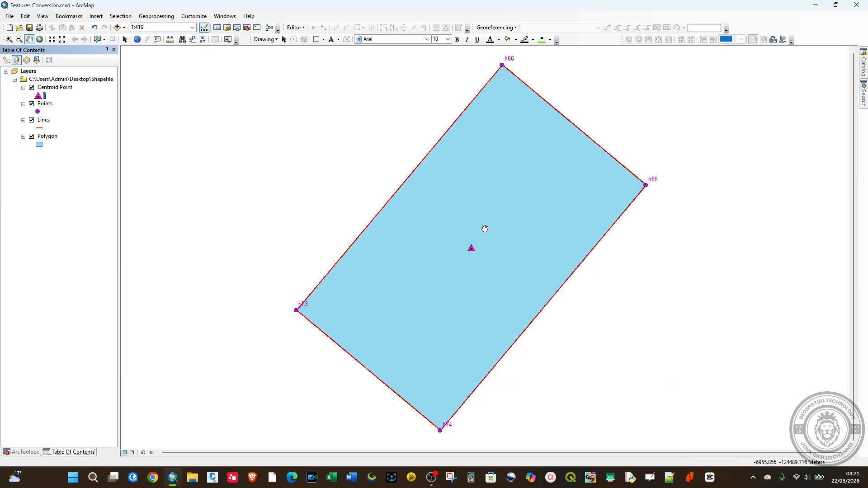
pyautogui.click(30, 27)
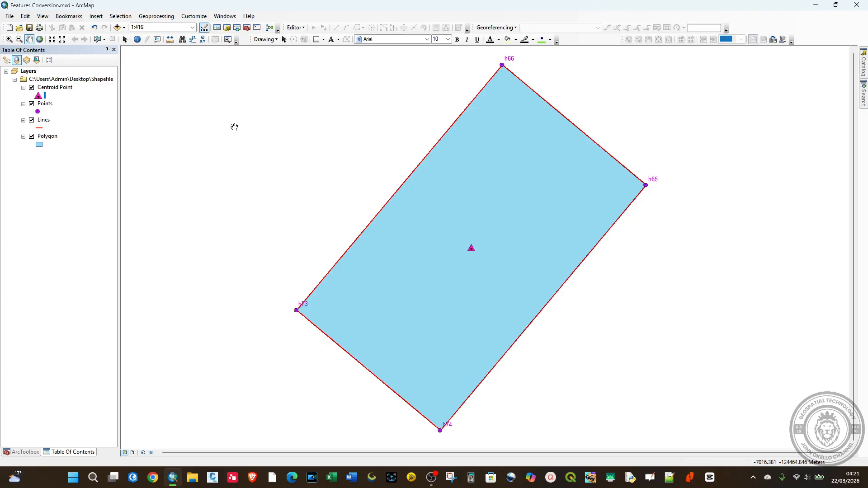